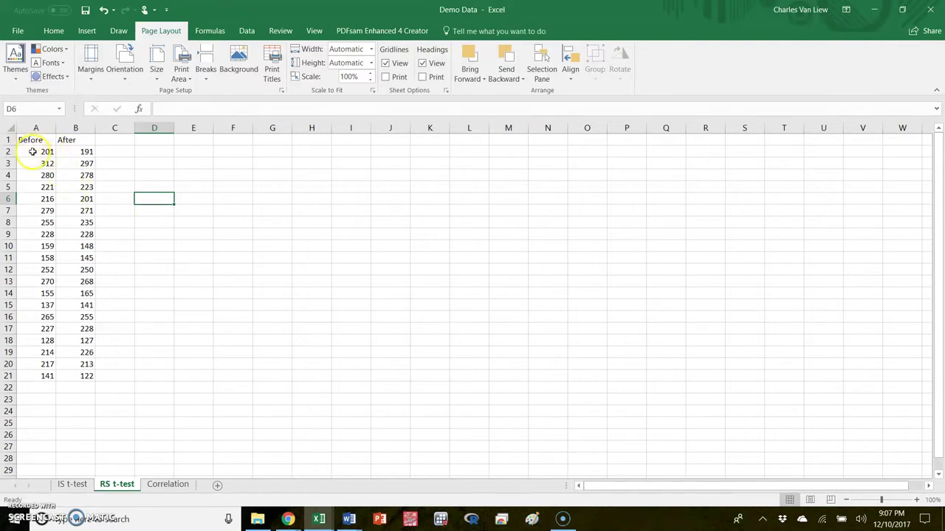
Step: Review the twenty Before and After weight values by selecting them and stepping through cells
left_click_drag(36, 128, 87, 132)
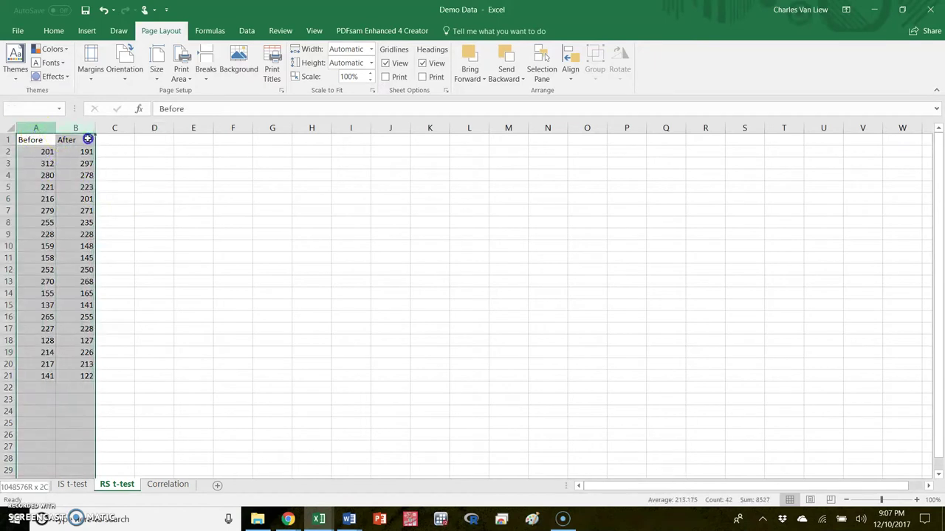
left_click(126, 173)
left_click_drag(37, 152, 27, 371)
left_click_drag(81, 151, 78, 371)
left_click(226, 351)
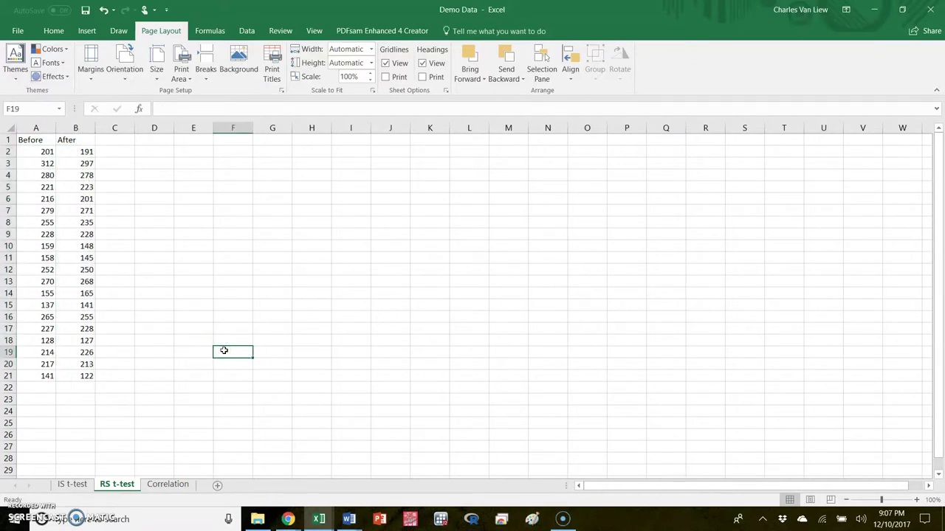
left_click(38, 150)
key("Right")
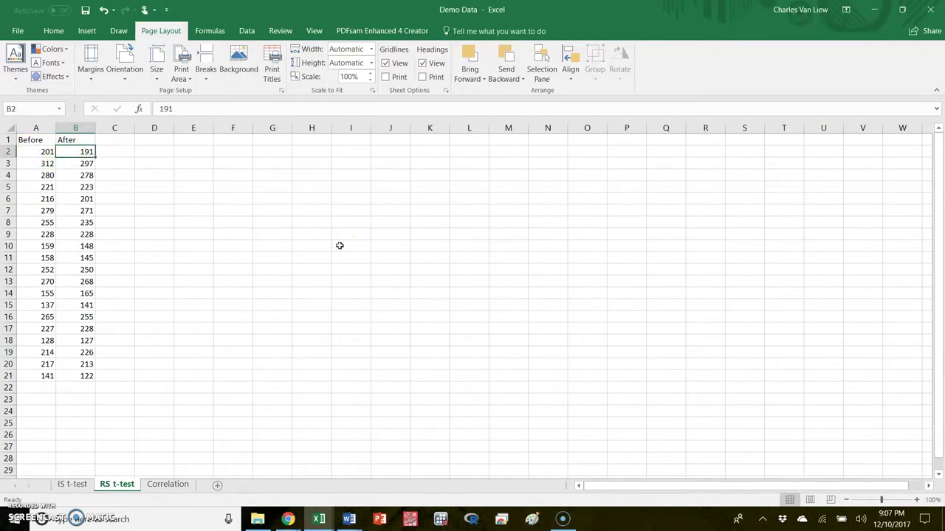
key("Right")
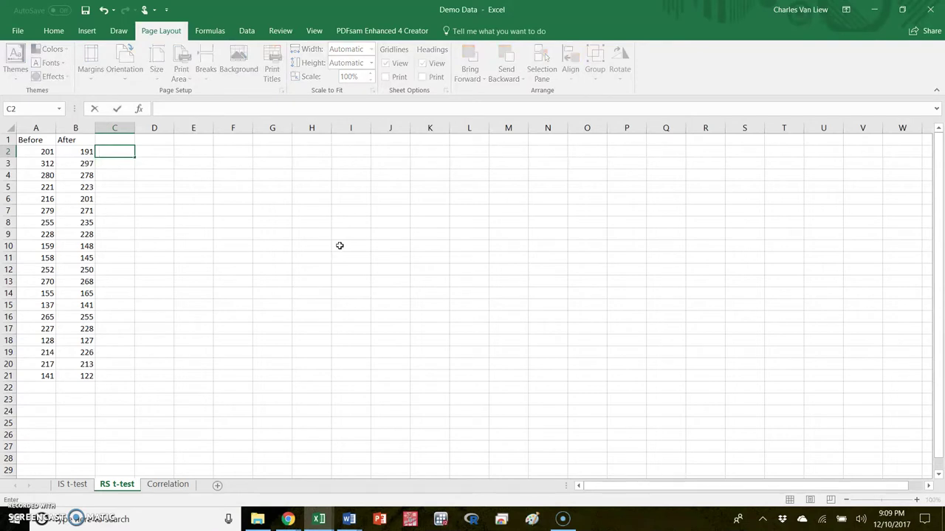
Step: Enter HA: in D2 and the weigh-less-after-treatment hypothesis in E2, starting H0: below
key("Right")
type("HA:")
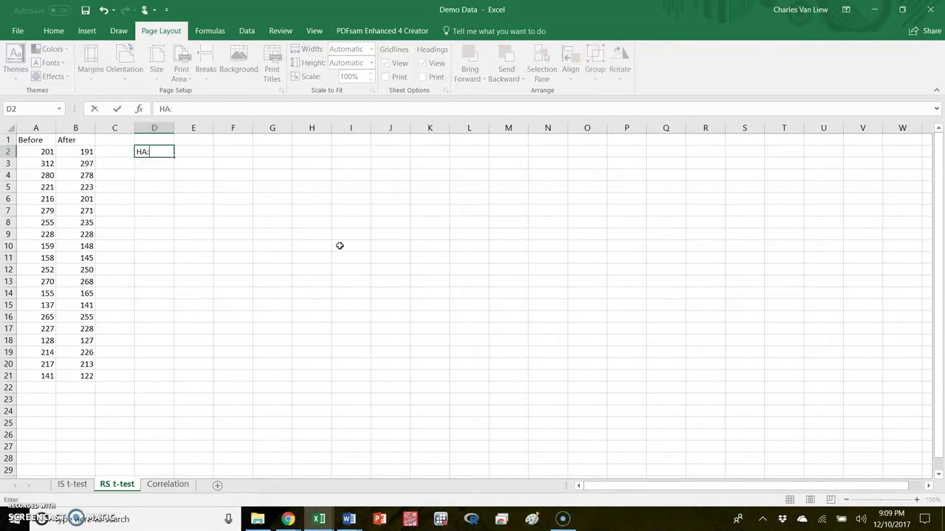
key("Tab")
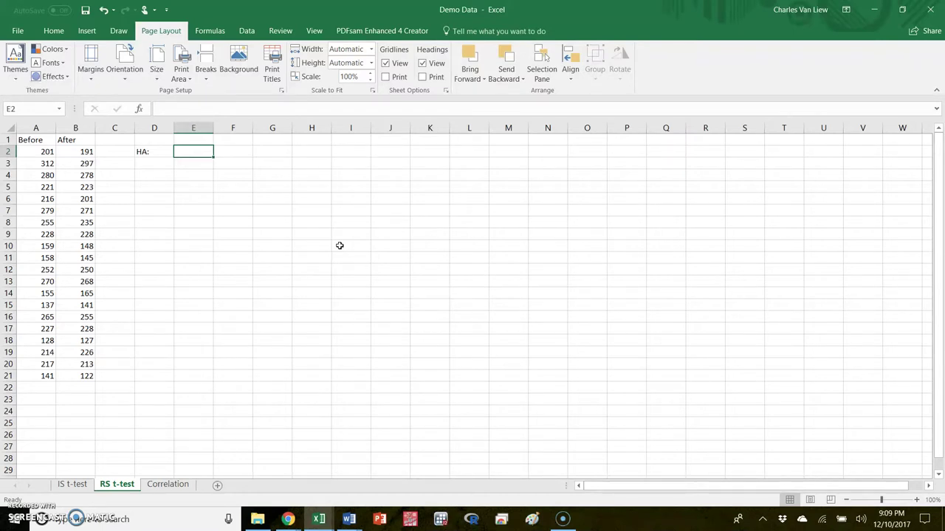
type("I")
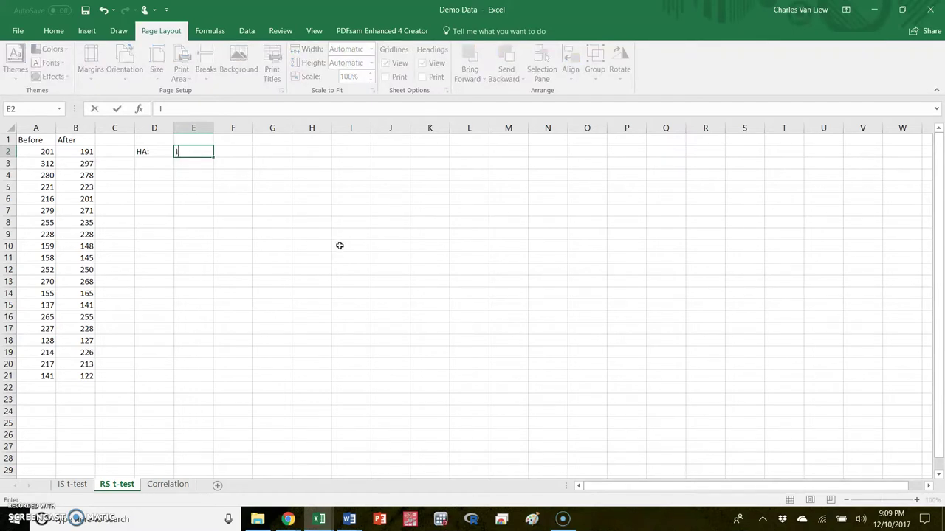
type("ndividuals will w")
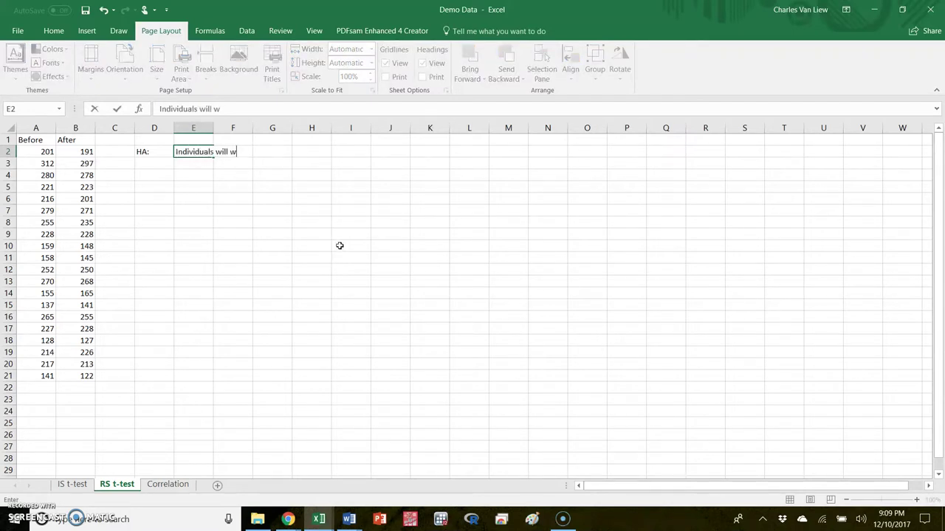
type("eight significan")
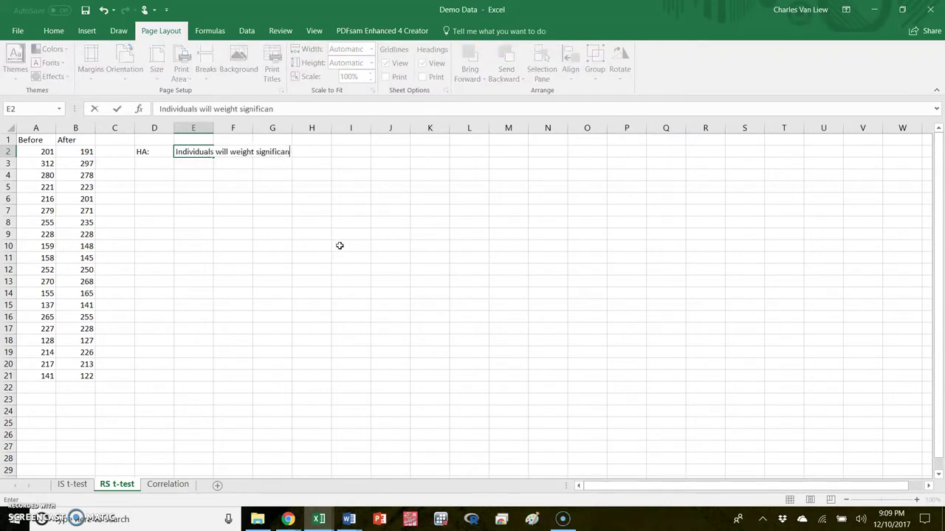
type("tly less on average after comple")
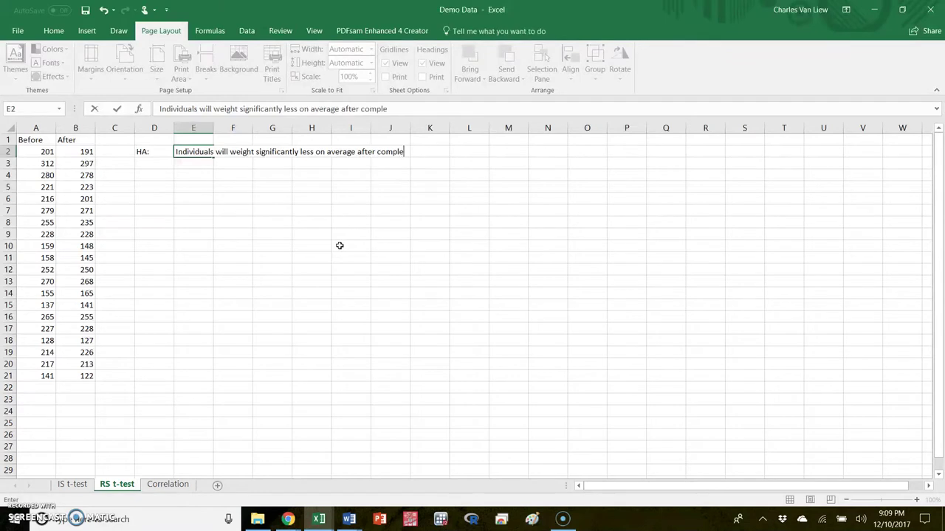
type("ting the weight ")
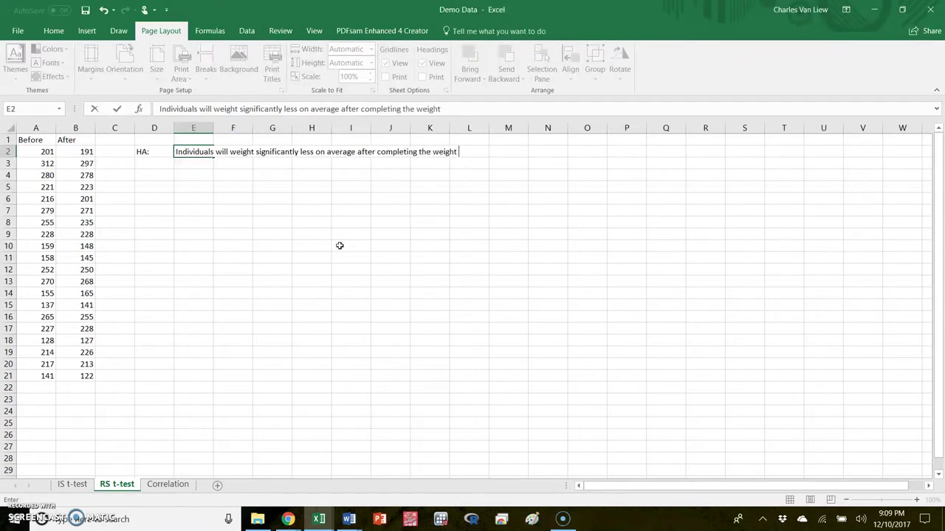
type("loss treatment.")
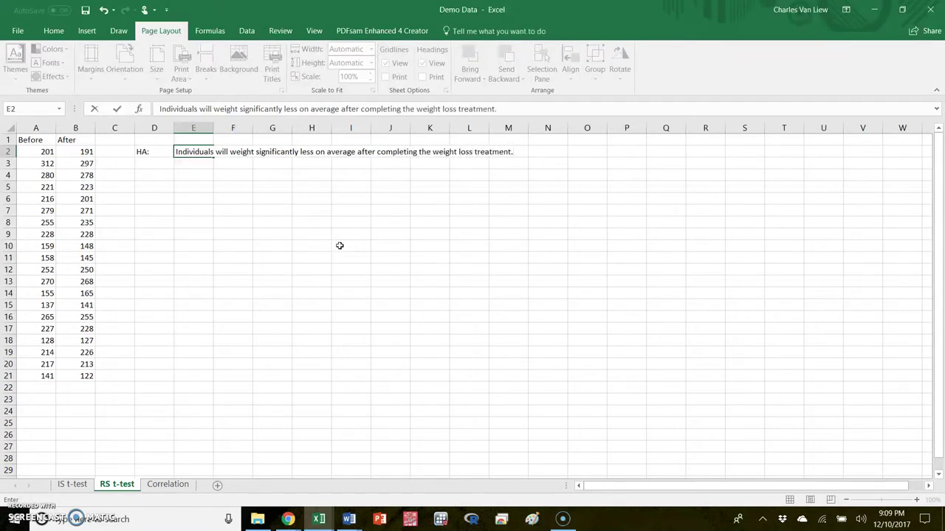
key("Return")
type("H0:")
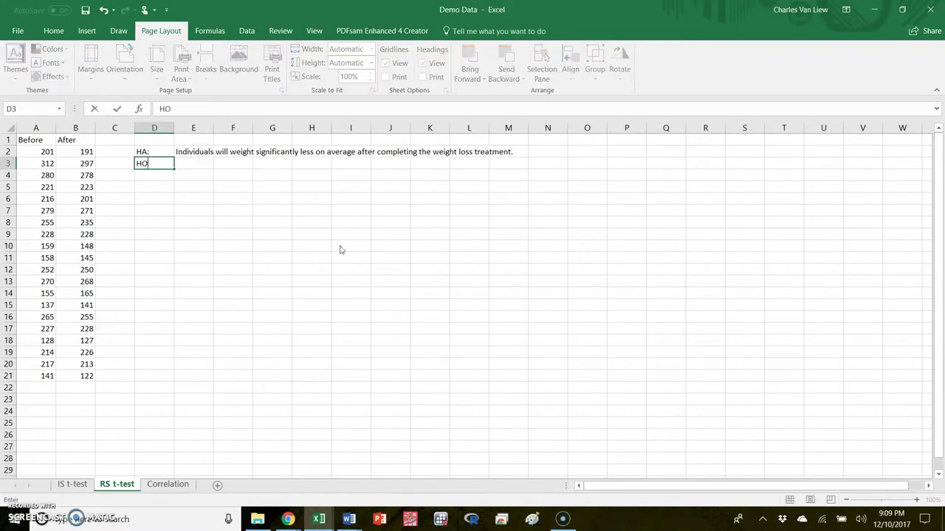
key("BackSpace")
key("BackSpace")
type("0:")
key("Tab")
type("Individuals will weight significantly less on average after completing the weight loss treatment.")
key("shift+Home")
key("shift+Right")
key("shift+Right")
key("shift+Right")
key("shift+Right")
key("shift+Right")
key("shift+Right")
key("shift+Right")
key("shift+Right")
key("shift+Right")
key("shift+Right")
key("shift+Right")
key("shift+Right")
key("shift+Right")
key("shift+Right")
key("shift+Right")
key("shift+Right")
key("shift+Right")
key("shift+Right")
key("shift+Right")
key("shift+Right")
key("shift+Right")
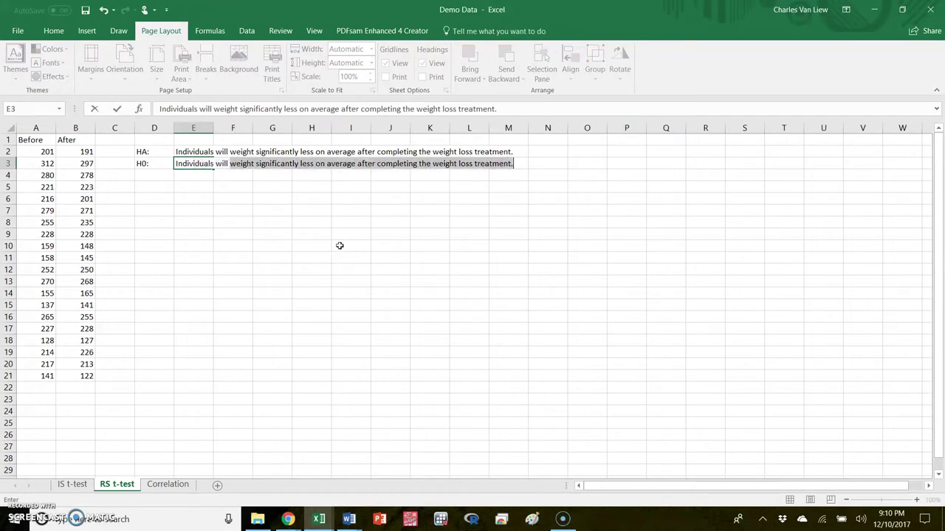
key("shift+Right")
key("shift+Right")
key("shift+Right")
key("shift+Right")
type("the same ")
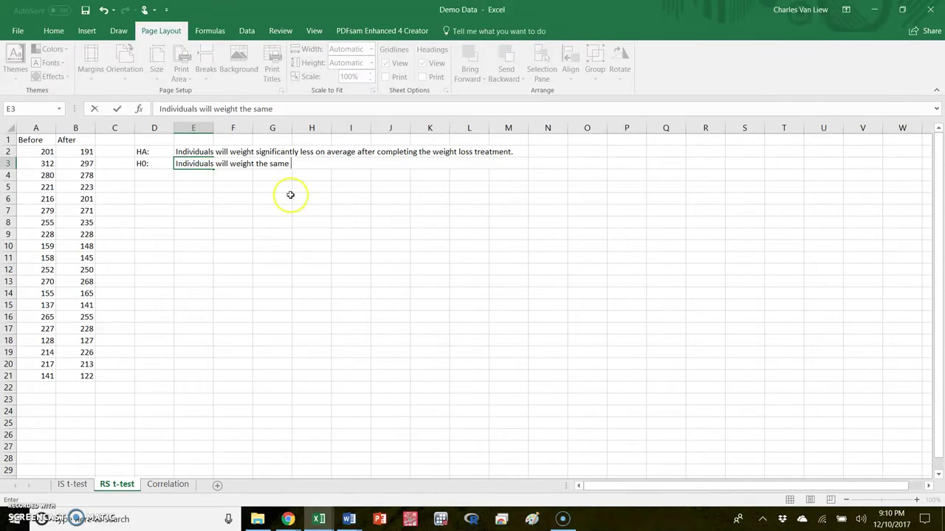
type("on avar")
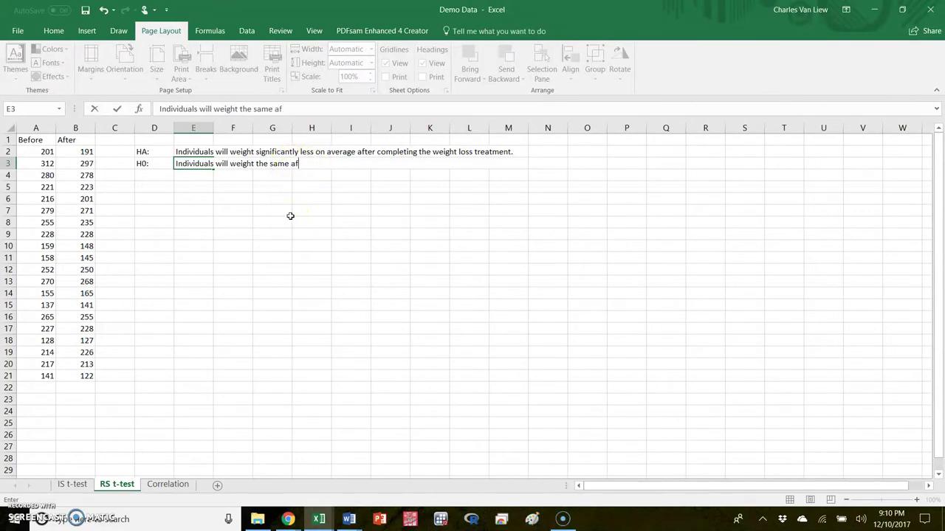
key("BackSpace")
key("BackSpace")
type("erage after completing")
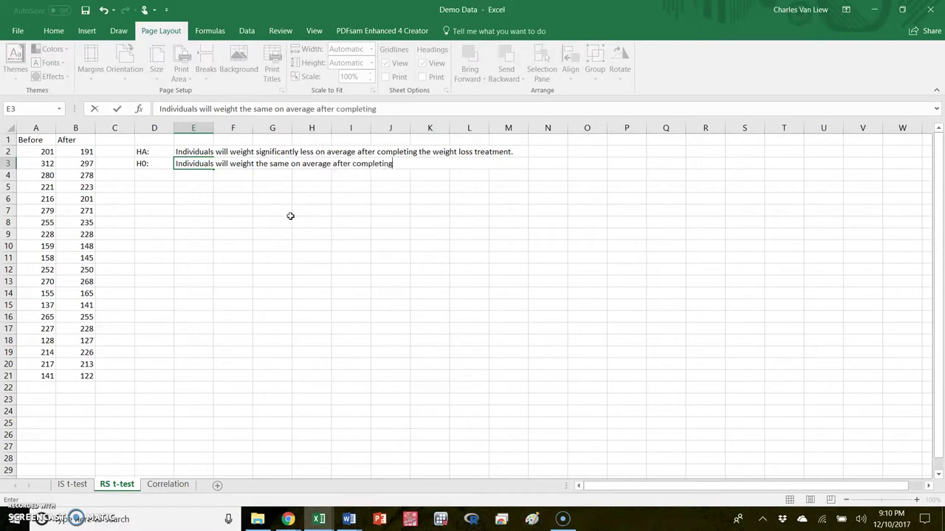
type(" the weight loss treatment.")
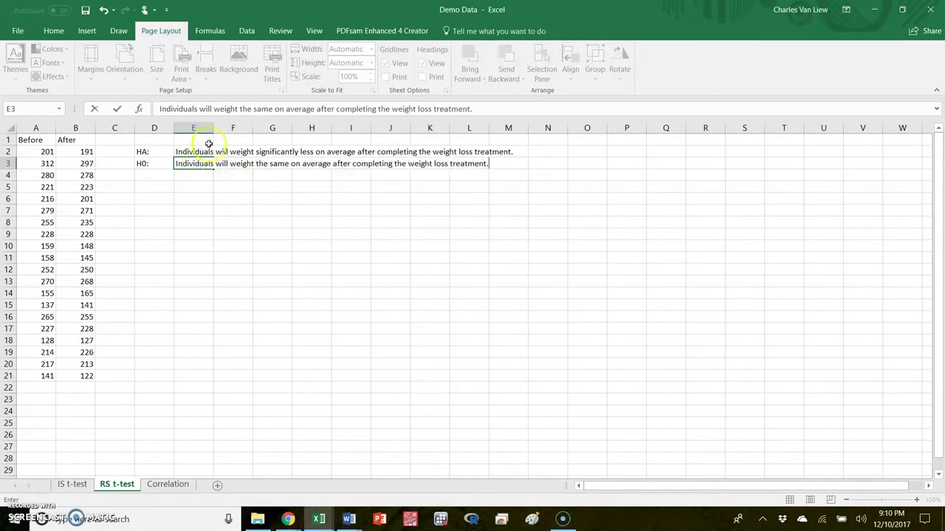
left_click(197, 152)
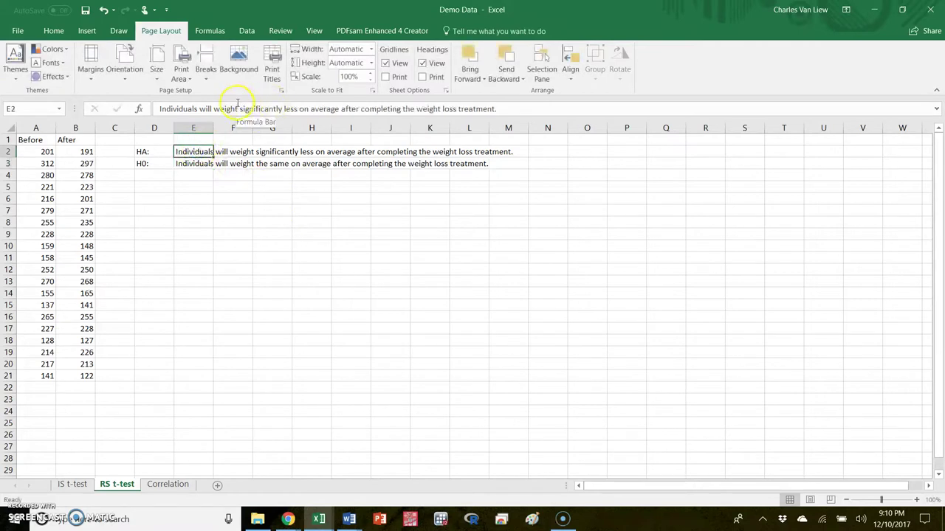
left_click(239, 109)
key("BackSpace")
left_click(269, 188)
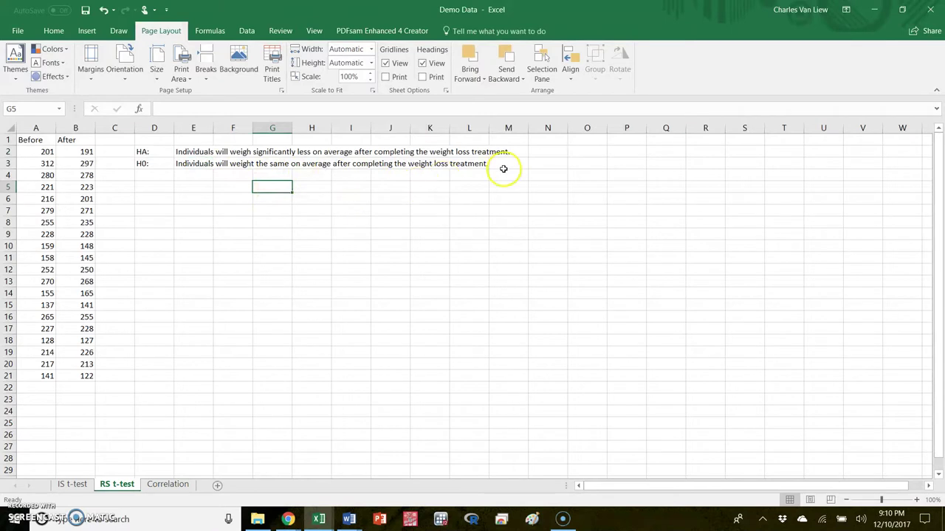
left_click(201, 176)
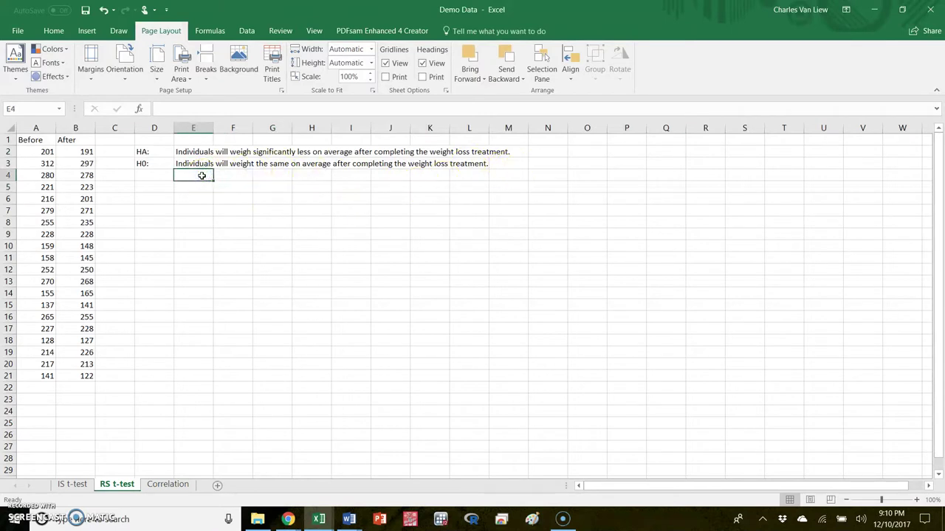
type("There will be n")
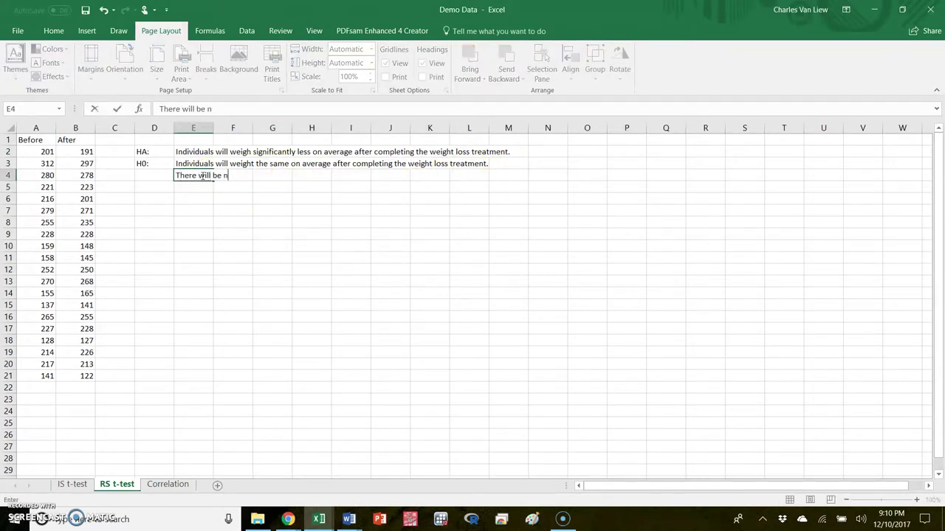
type("o differences in")
type("ht ")
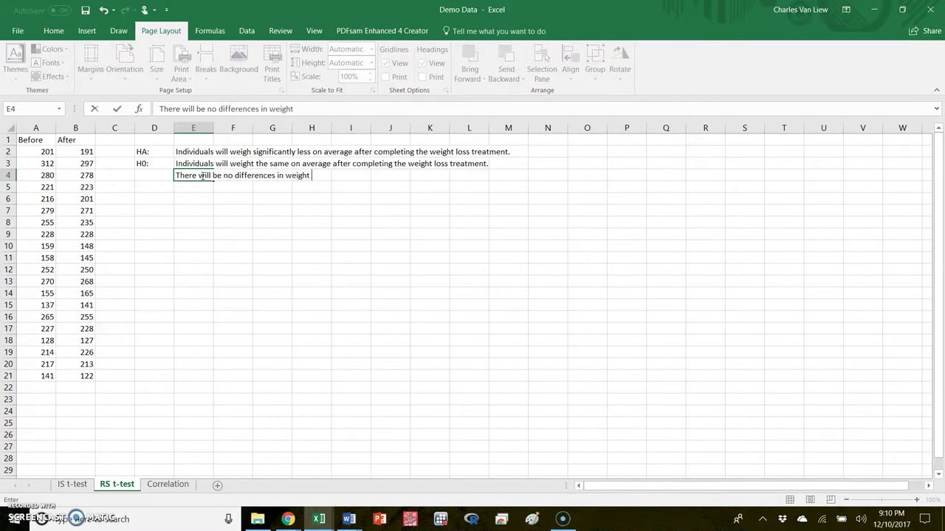
type("before or afte")
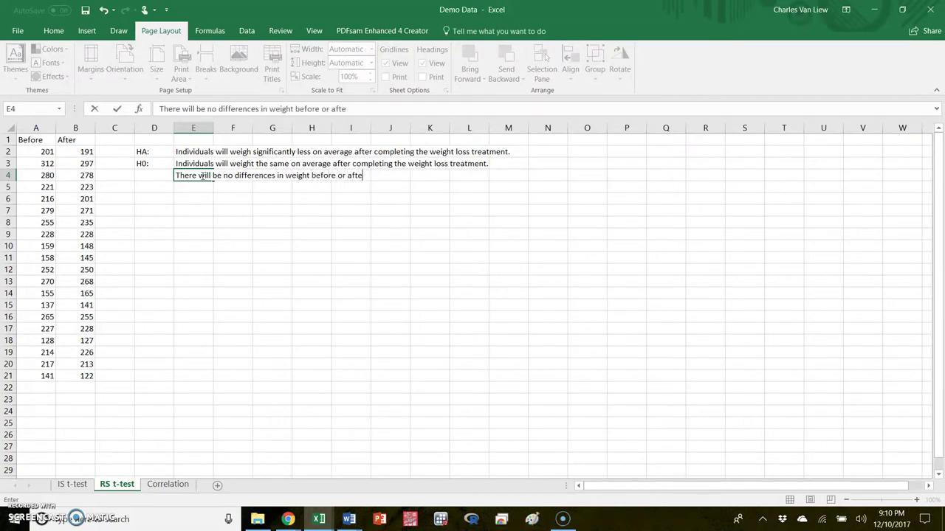
type("r treatment.")
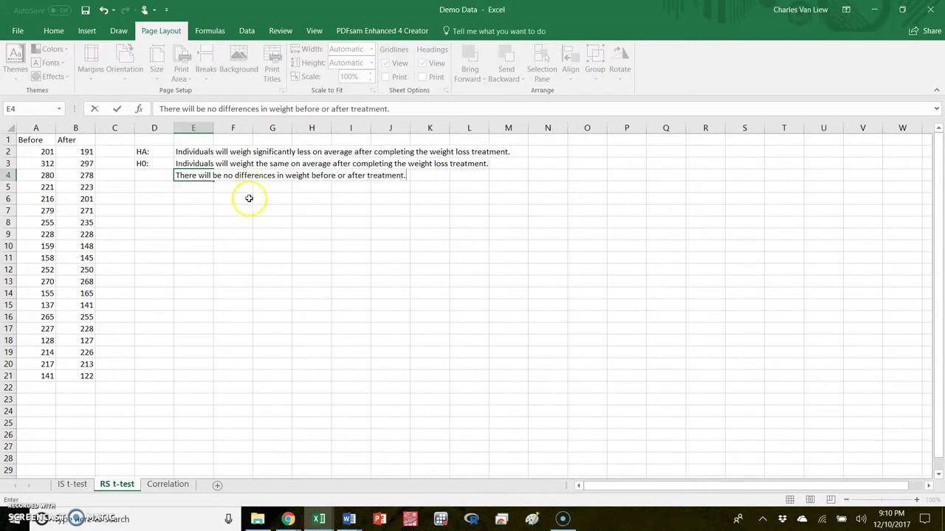
left_click(185, 200)
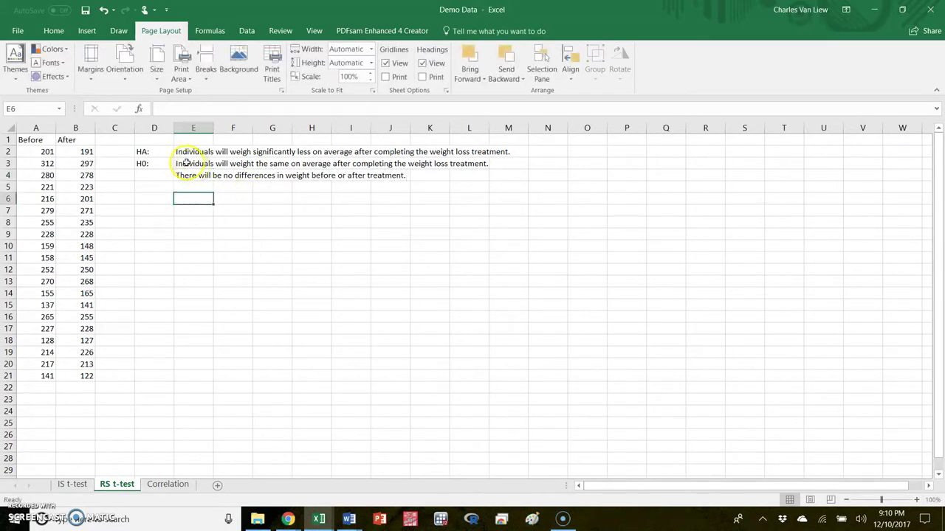
left_click_drag(185, 161, 188, 171)
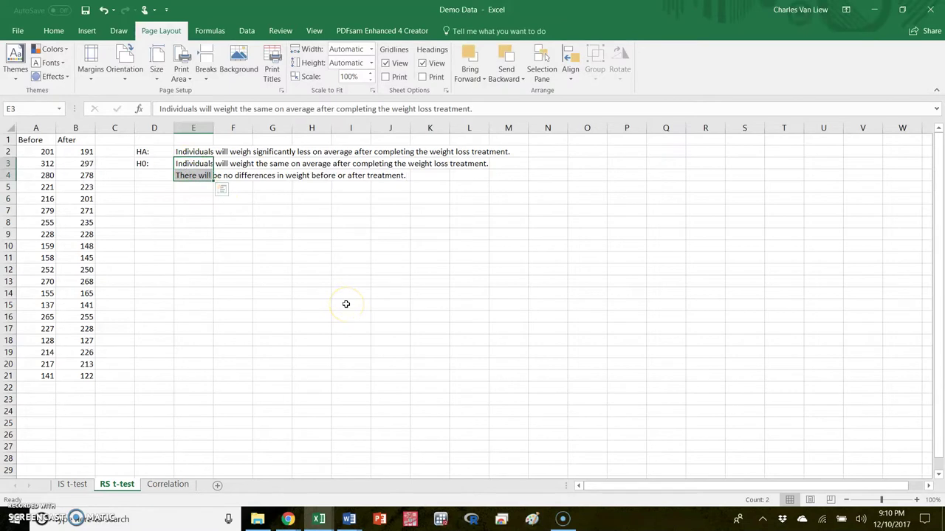
left_click(195, 152)
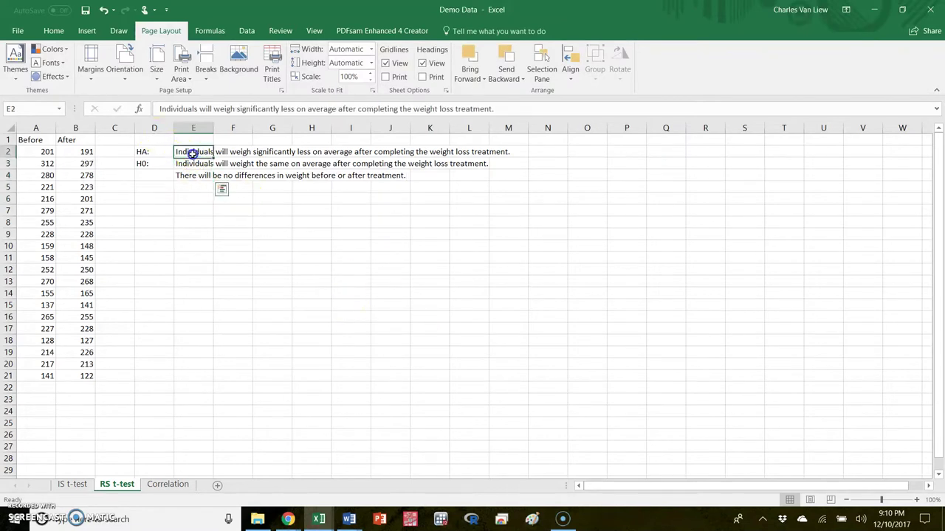
left_click_drag(30, 140, 80, 155)
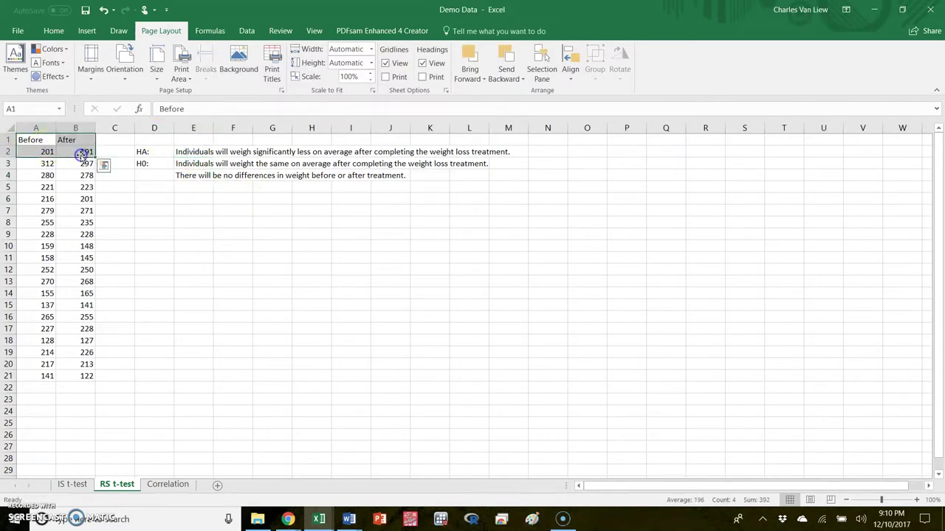
left_click(155, 178)
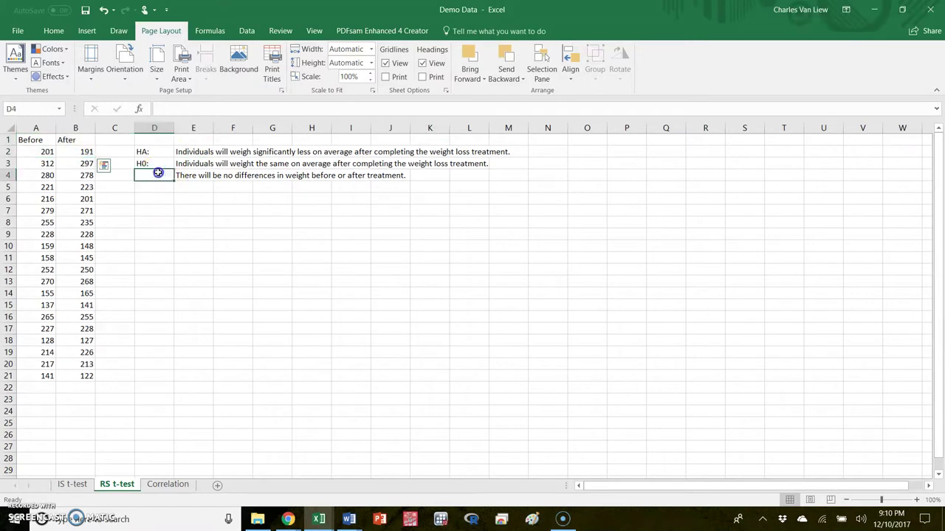
left_click(42, 147)
left_click_drag(42, 148, 81, 152)
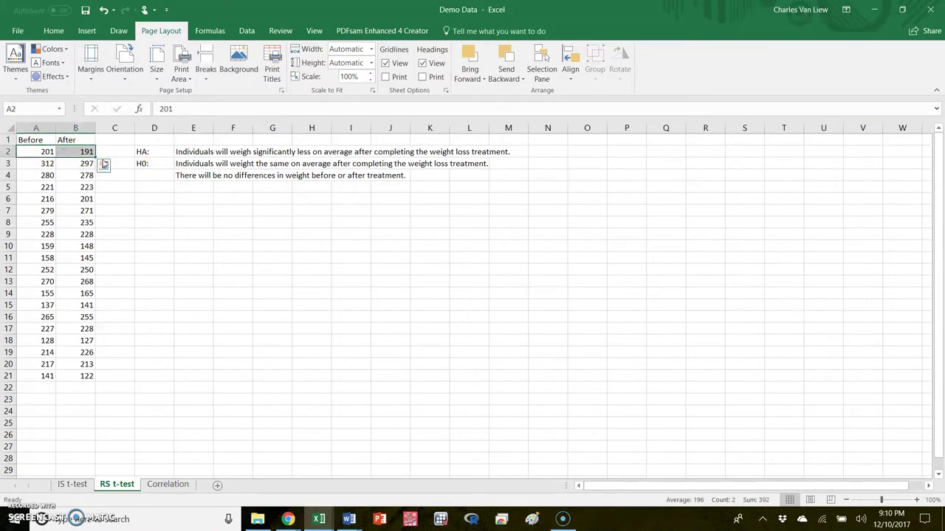
left_click(560, 151)
Step: Enter the symbolic alternative hypothesis HA: MuD != 0 in N2:O2
type("HA:")
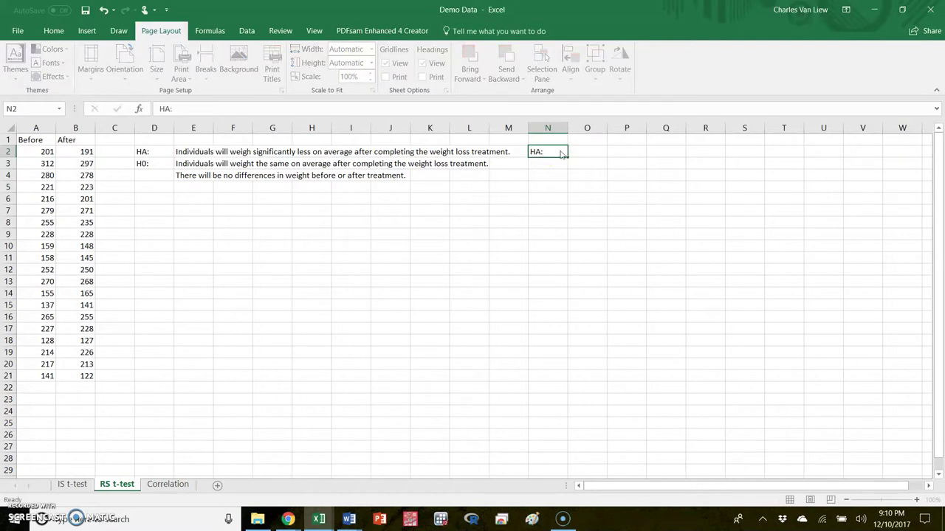
key("Tab")
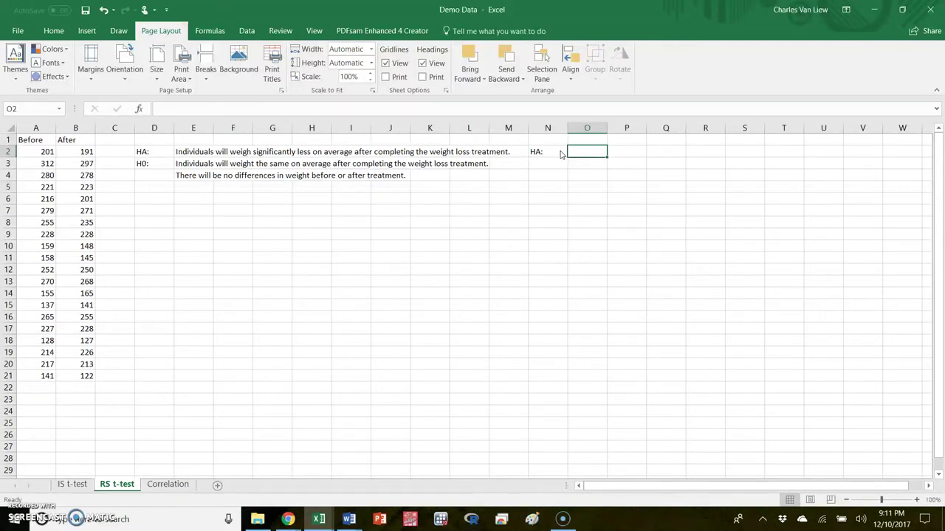
type("Mu")
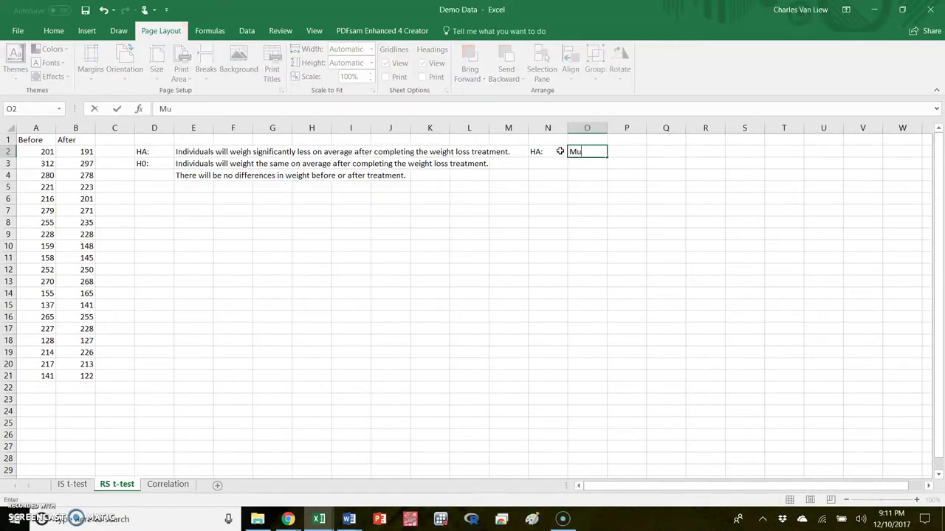
type("D != 0")
key("Return")
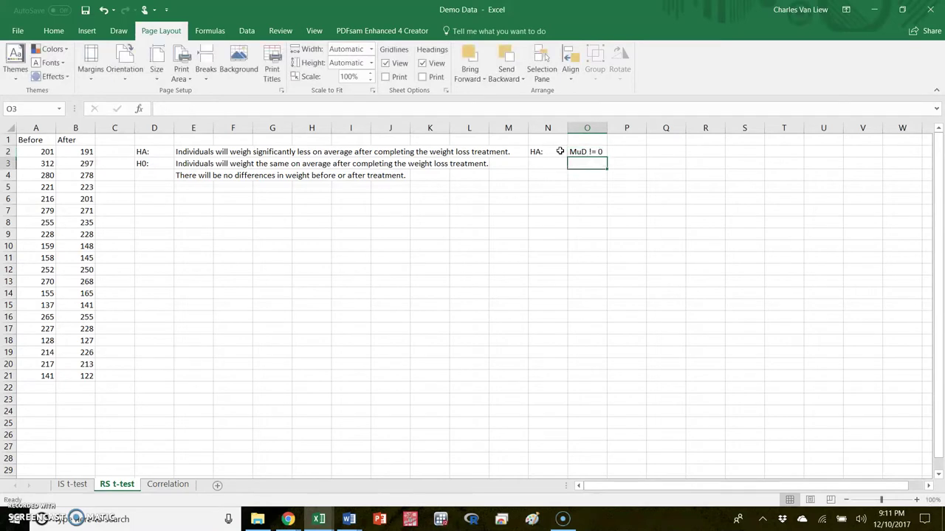
left_click_drag(33, 152, 86, 152)
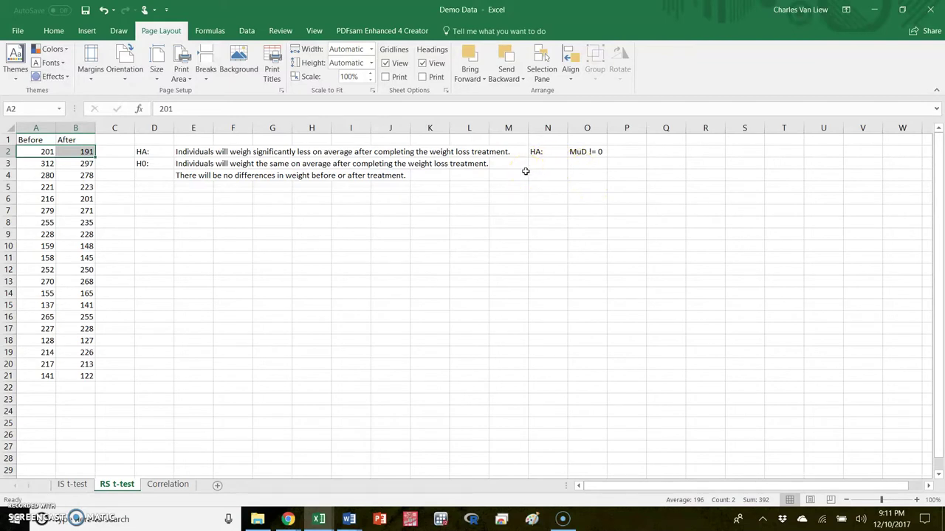
Step: Enter the symbolic null hypothesis H0: MuD = 0 in N3:O3, then select D5
left_click(544, 163)
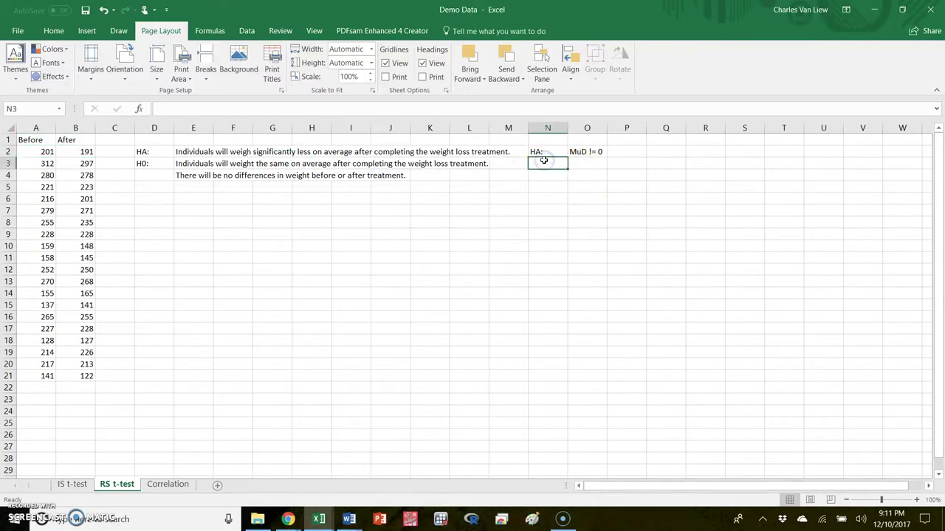
type("HA:")
key("BackSpace")
key("BackSpace")
type("0")
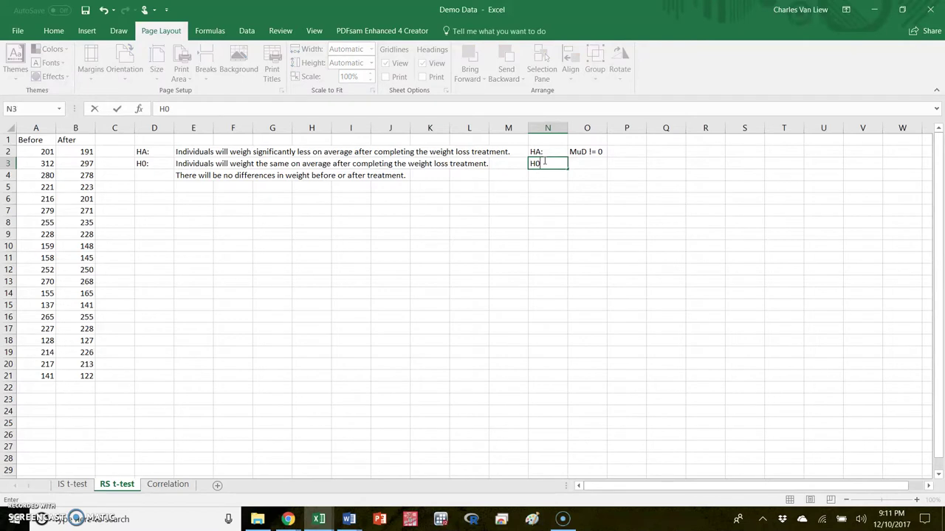
type(":")
key("Tab")
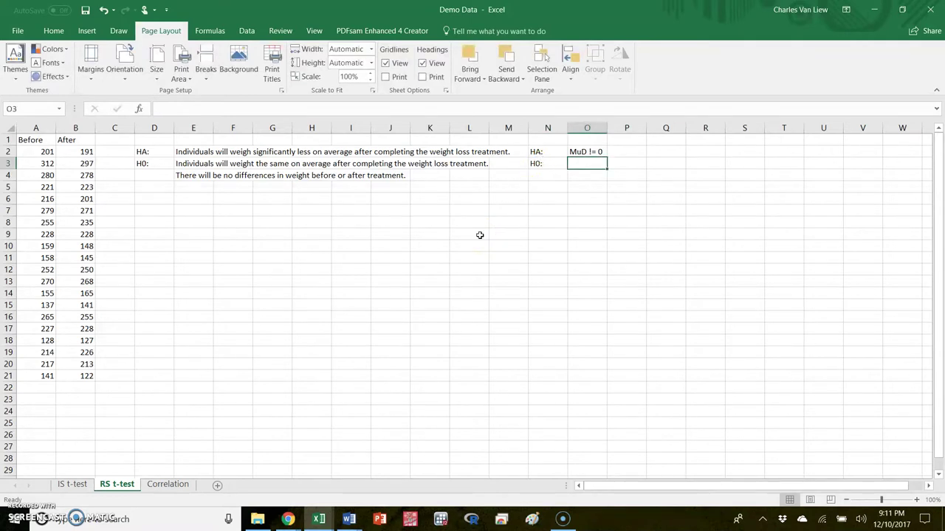
type("MuD ")
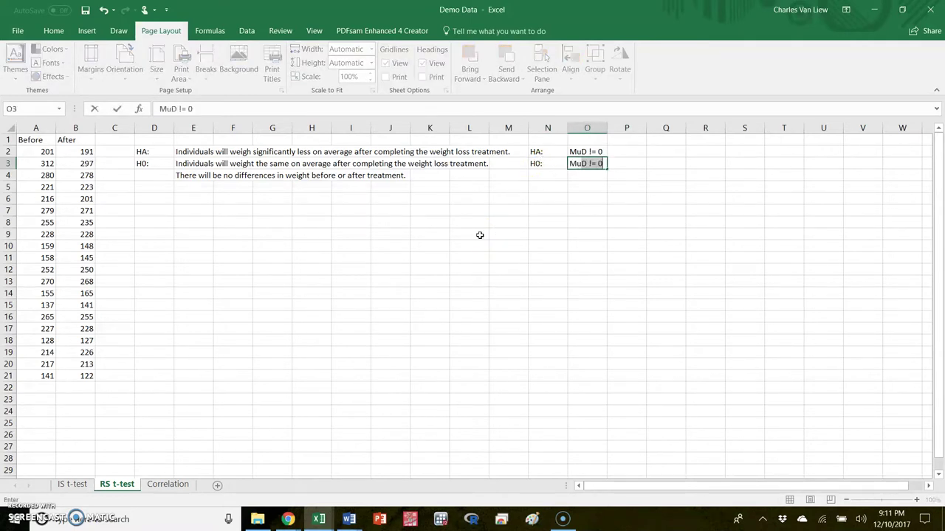
type("= 0")
key("Return")
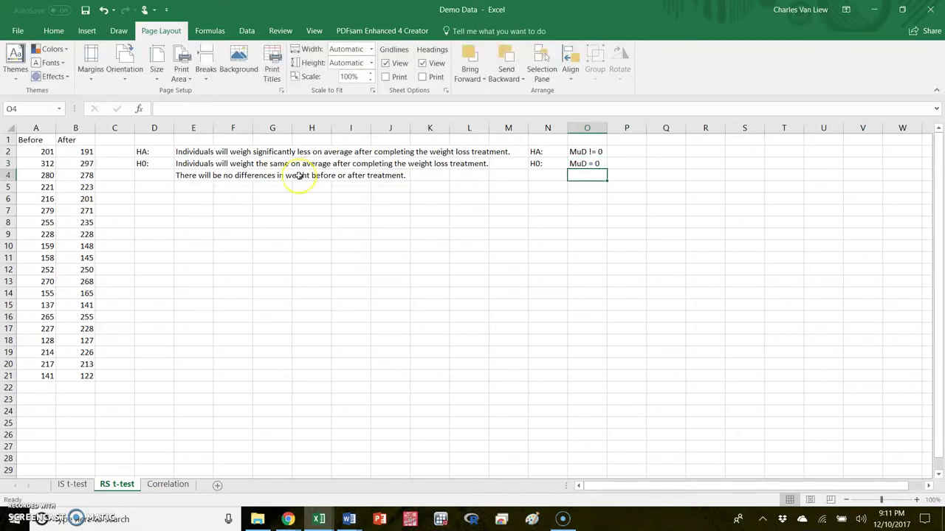
left_click(237, 175)
left_click(340, 221)
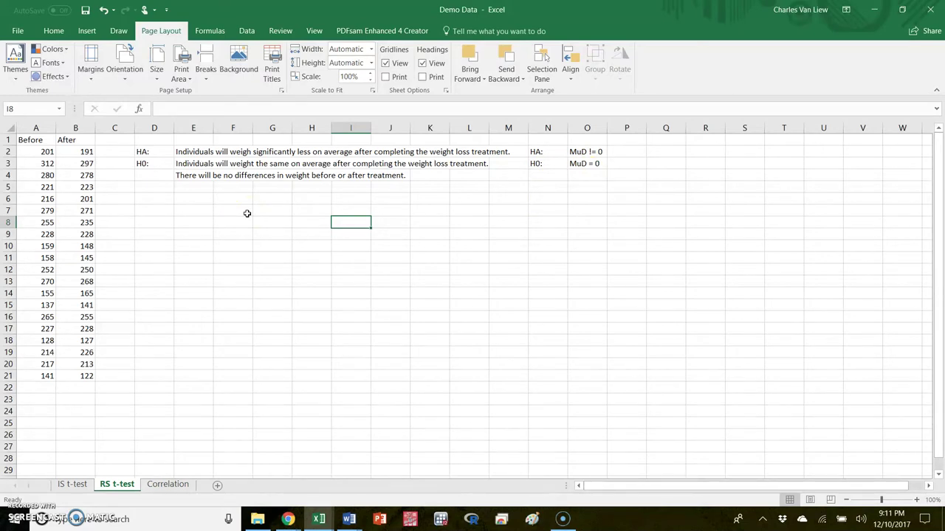
left_click(147, 186)
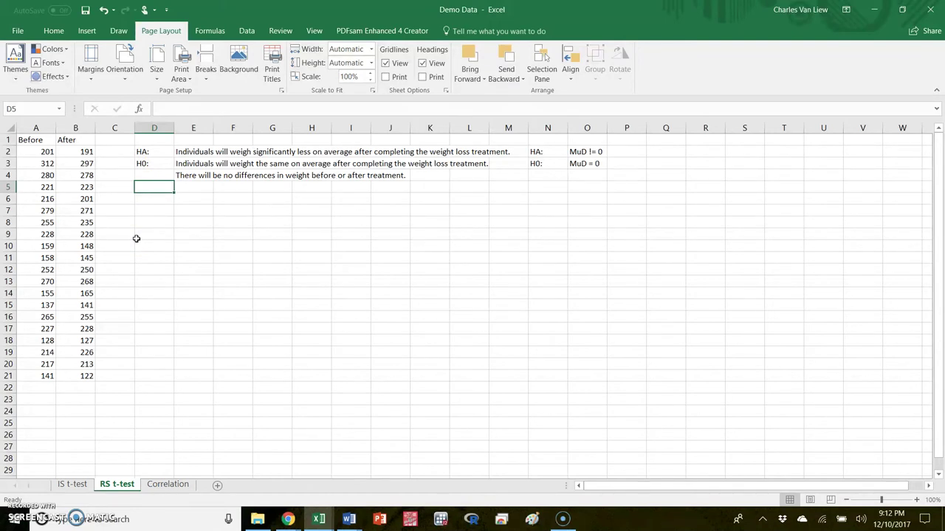
Step: Choose t-Test: Paired Two Sample for Means from the Data Analysis tools
left_click(251, 34)
left_click(827, 49)
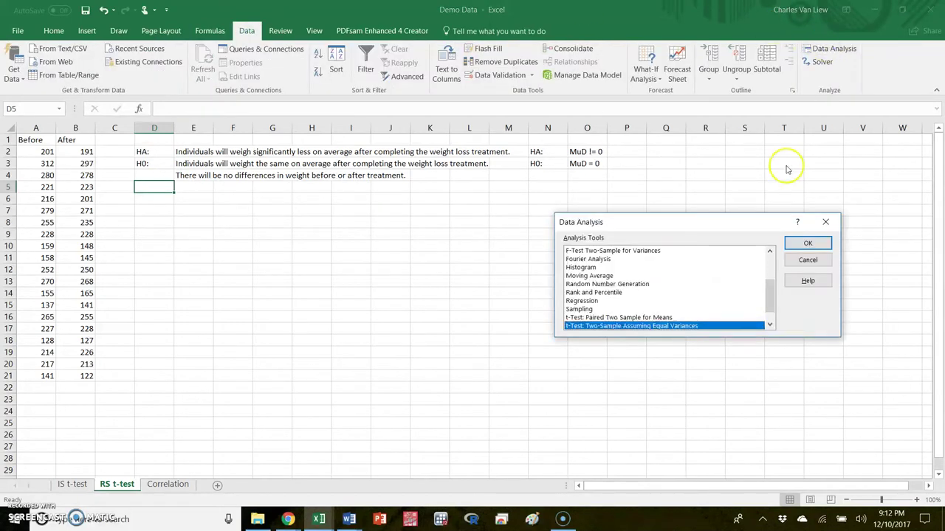
left_click(659, 318)
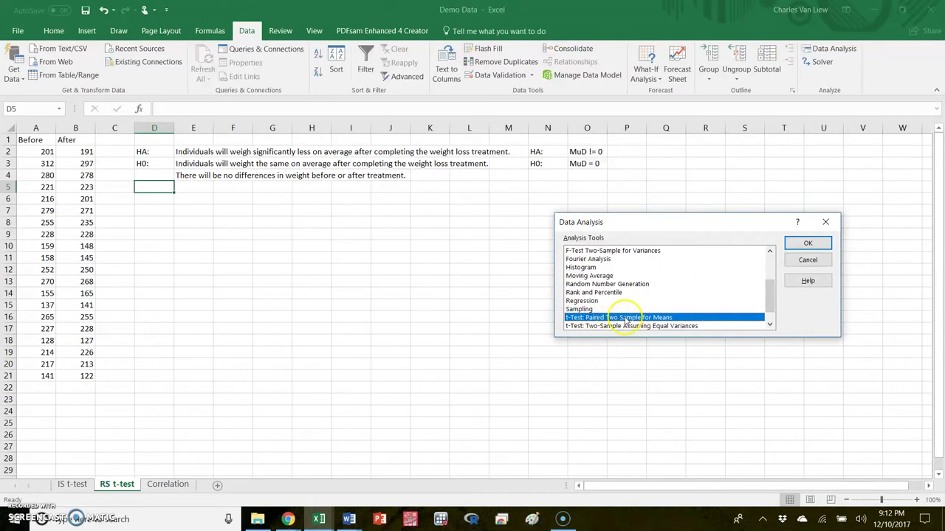
left_click(806, 244)
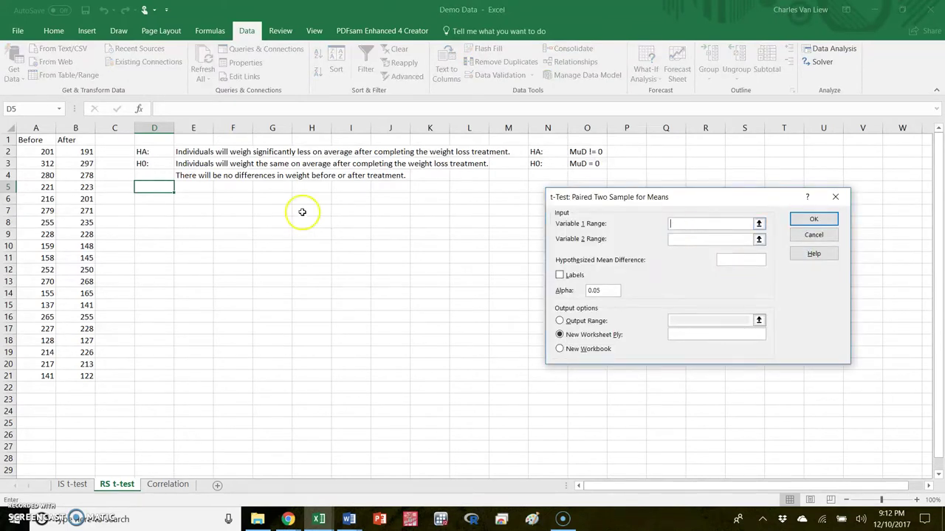
Step: Run the test on A2:A21 and B2:B21 with mean difference 0, output at D5
left_click_drag(44, 151, 42, 369)
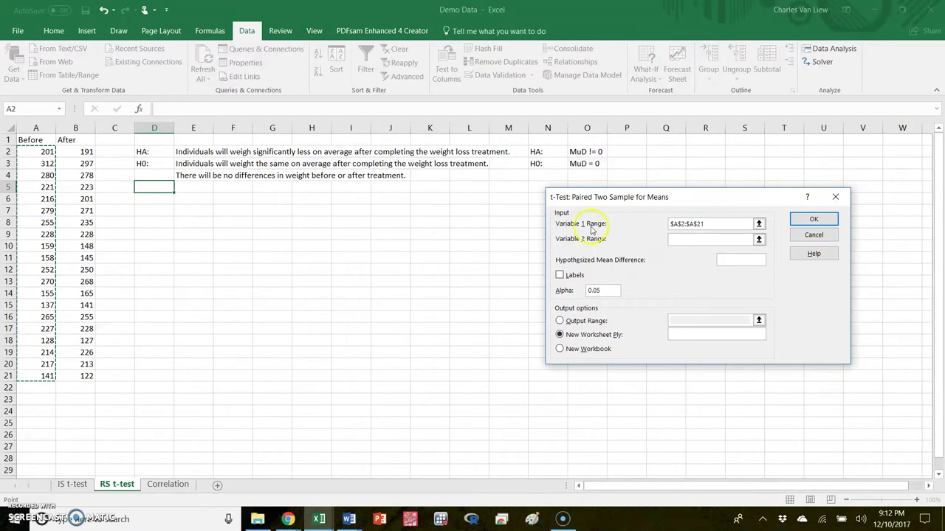
left_click(683, 239)
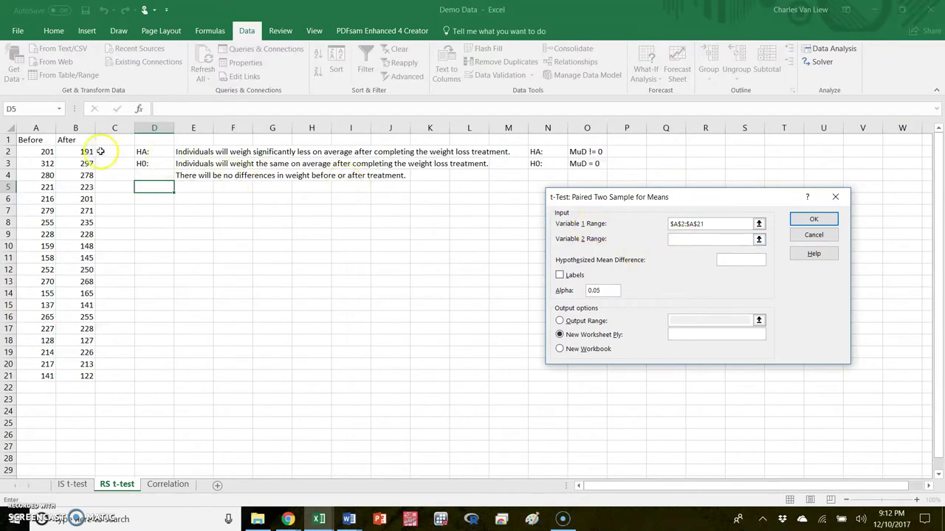
left_click_drag(79, 150, 87, 377)
left_click(664, 280)
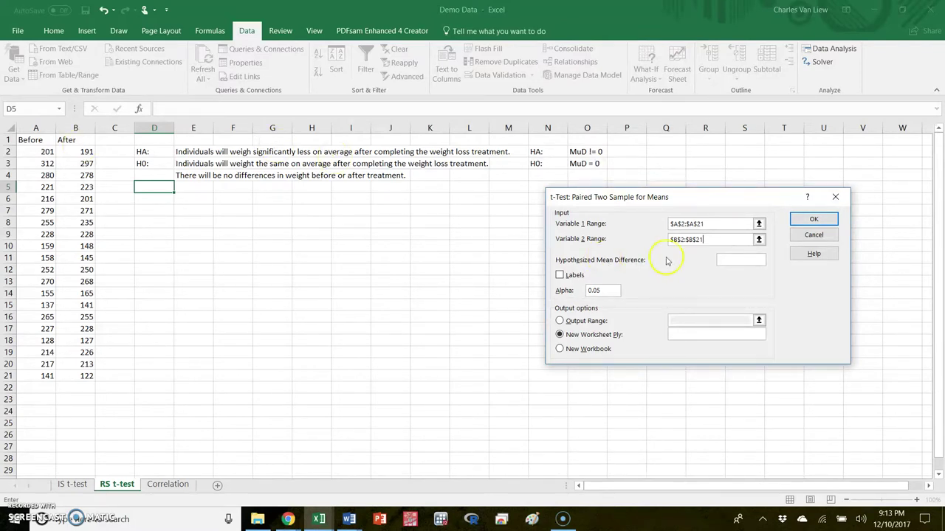
left_click(736, 261)
type("0")
left_click(588, 322)
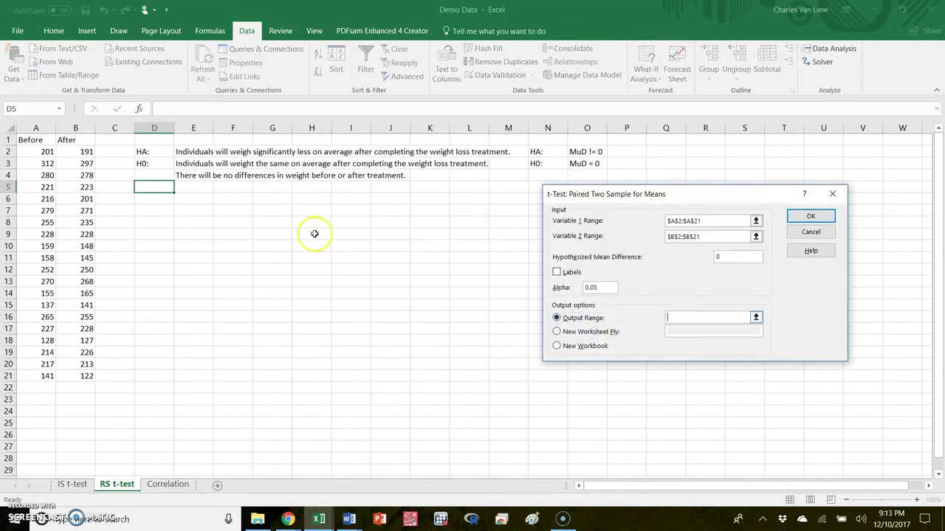
left_click(169, 186)
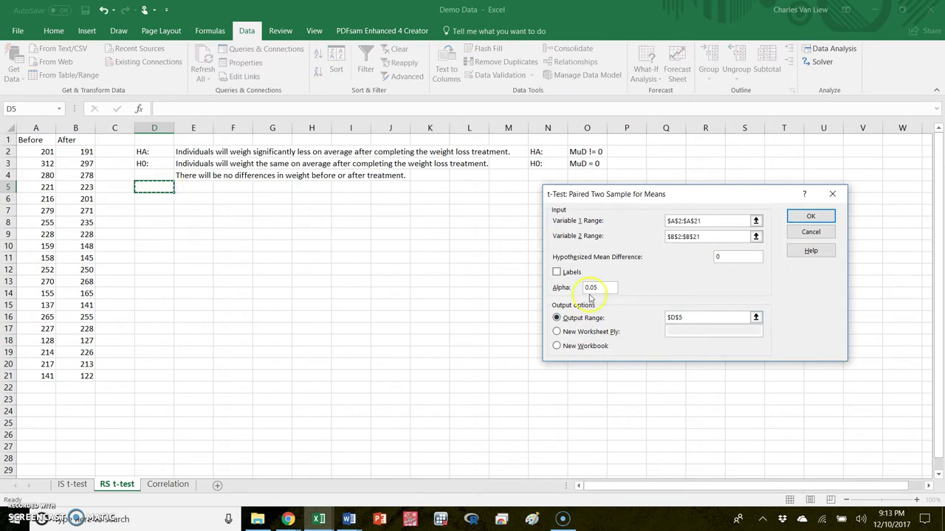
left_click(812, 217)
Step: AutoFit columns D–F to the t-test output, then narrow columns D and E
left_click_drag(167, 127, 229, 128)
double_click(173, 127)
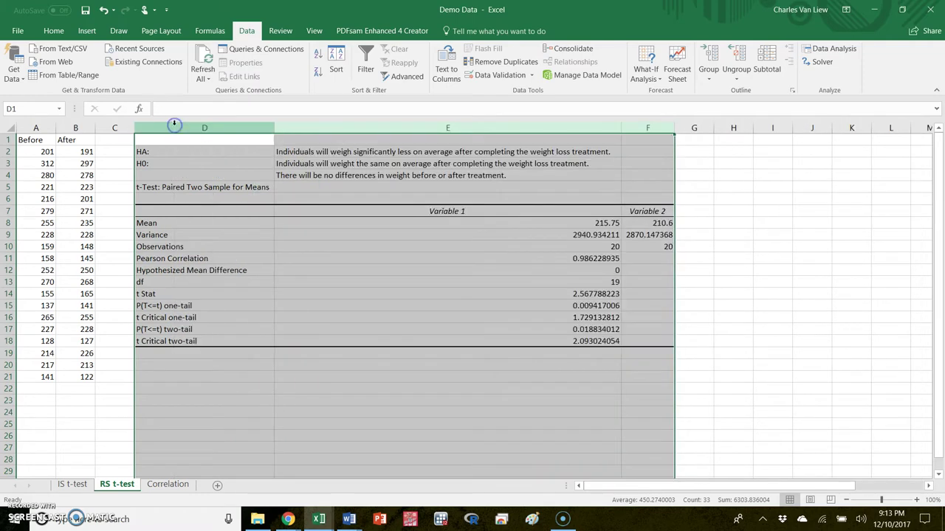
left_click_drag(253, 200, 251, 127)
left_click_drag(597, 127, 386, 131)
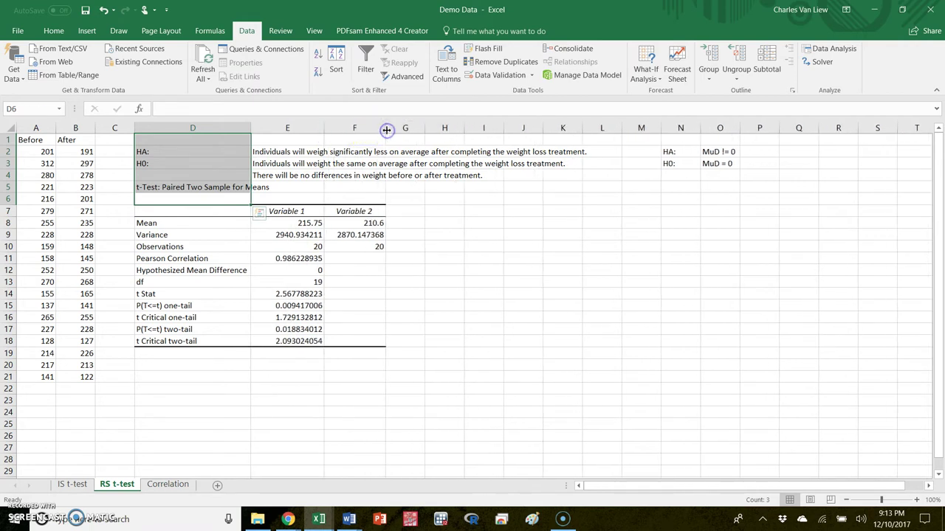
left_click(304, 355)
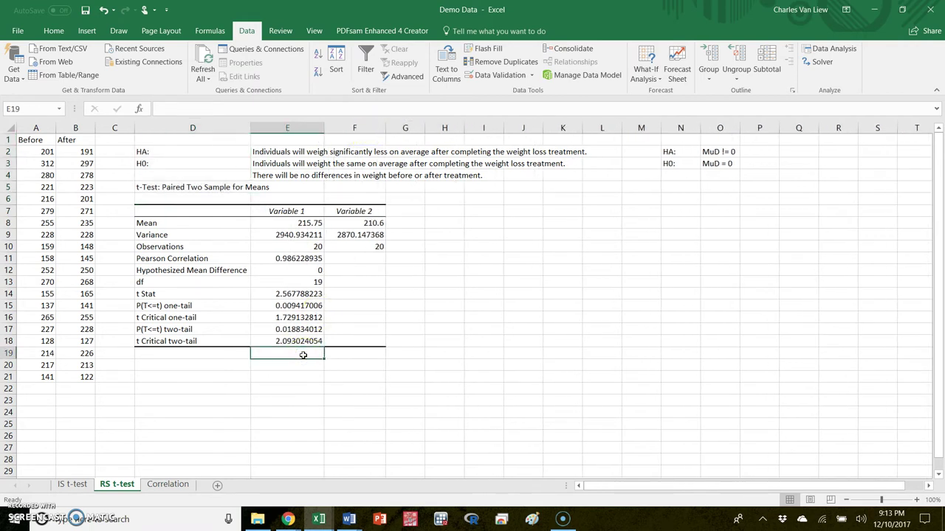
Step: Put =AVERAGE(A2:A21) in A22 and fill it to B22, giving 215.75 and 210.6
left_click(46, 391)
type("=average(")
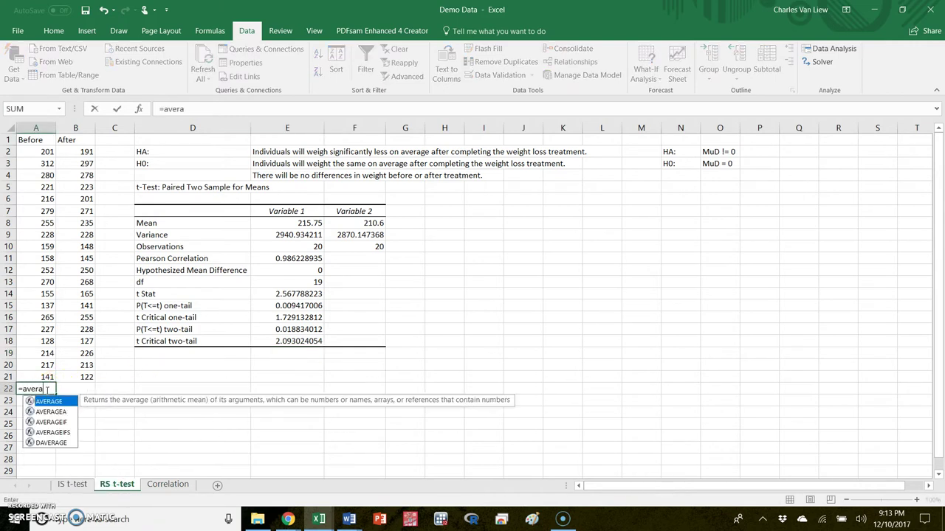
type("a2:a21")
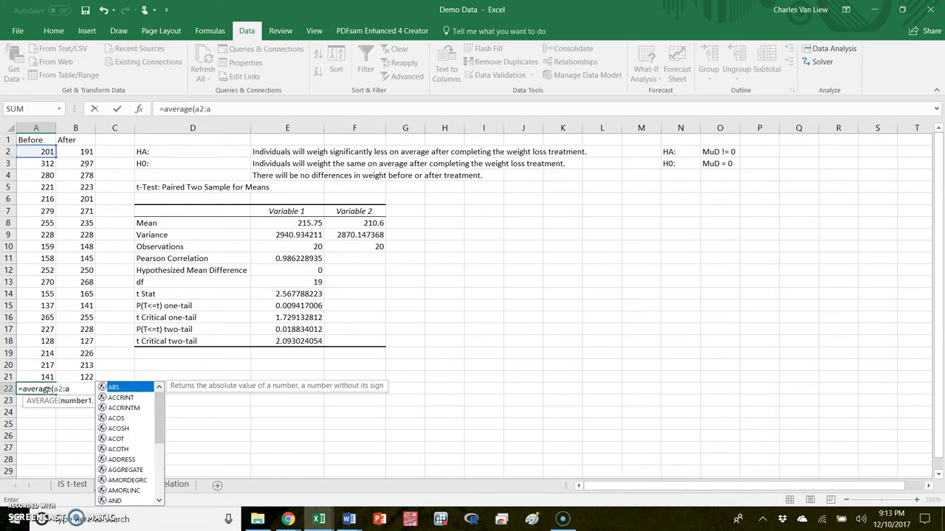
key("Tab")
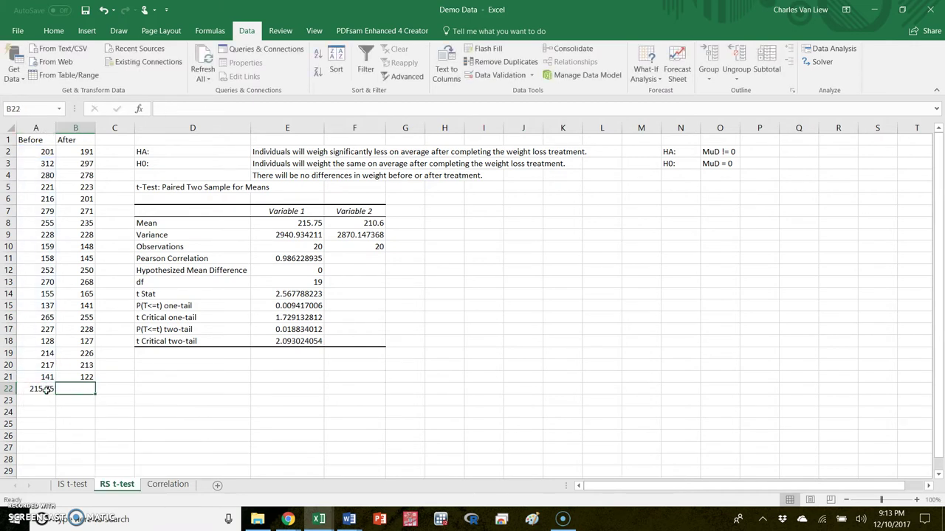
left_click(47, 389)
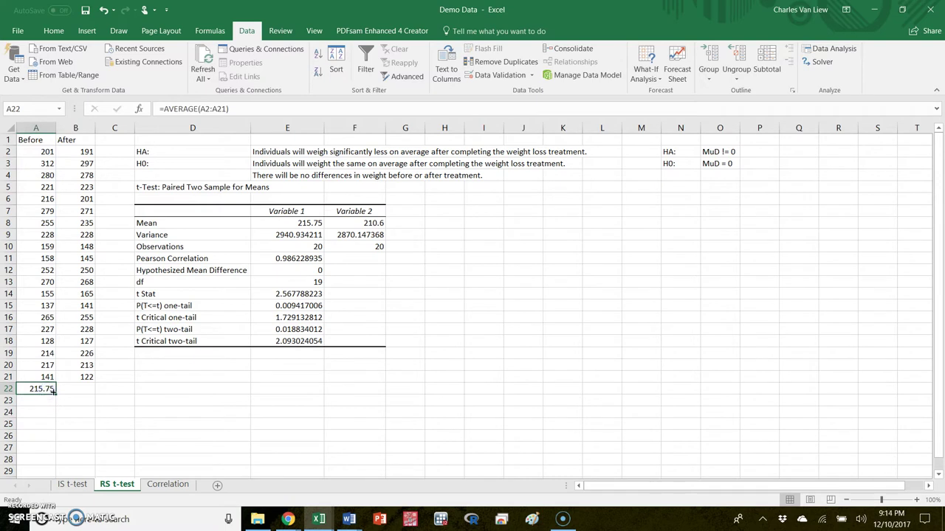
left_click_drag(90, 391, 90, 391)
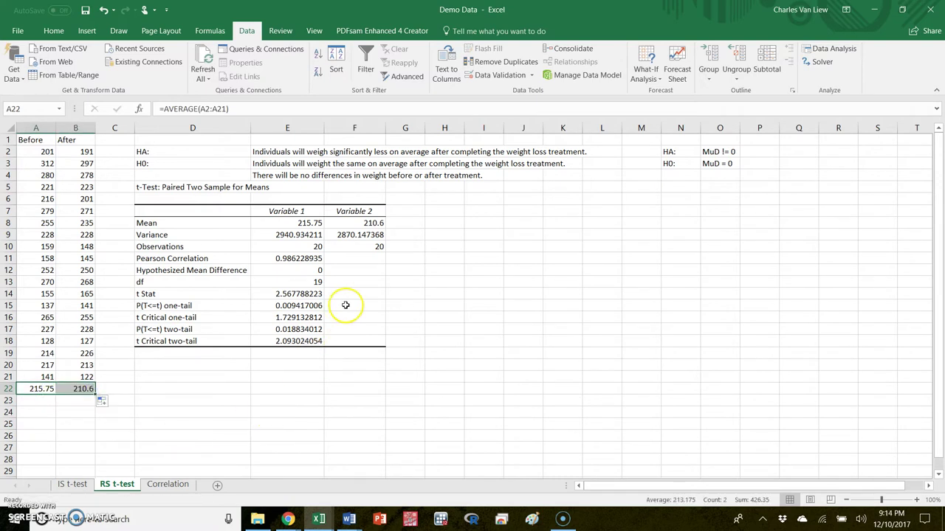
left_click_drag(314, 225, 341, 228)
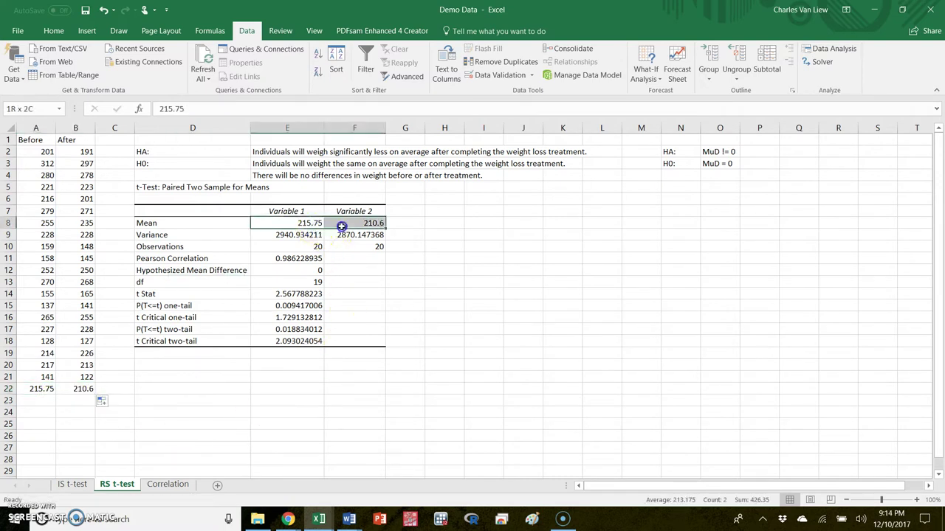
Step: Rename the t-test headers Variable 1 and Variable 2 to Before and After
left_click(305, 211)
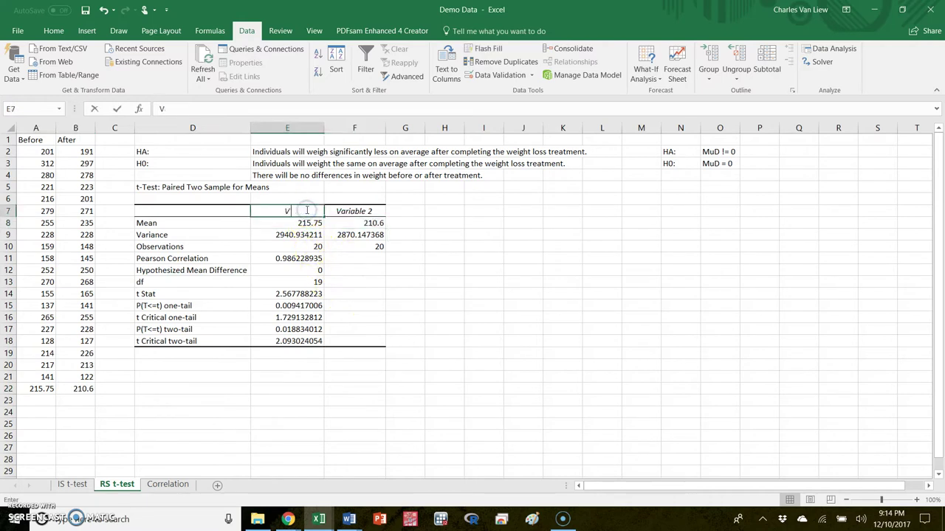
type("Before")
key("Tab")
type("After")
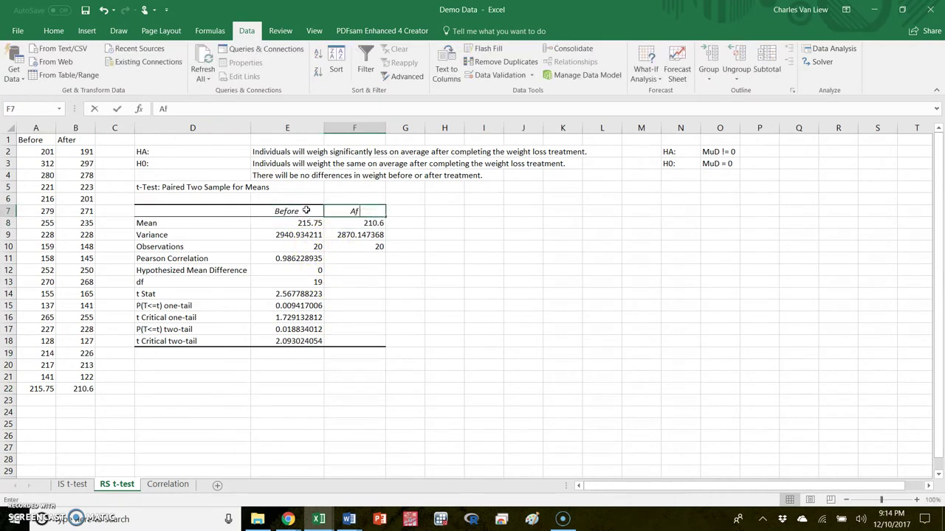
left_click(443, 257)
left_click(302, 225)
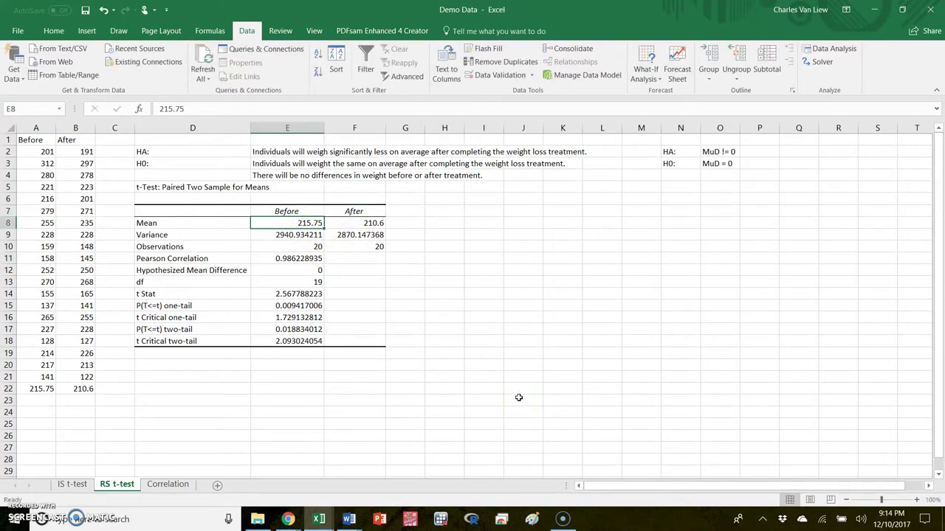
left_click(317, 270)
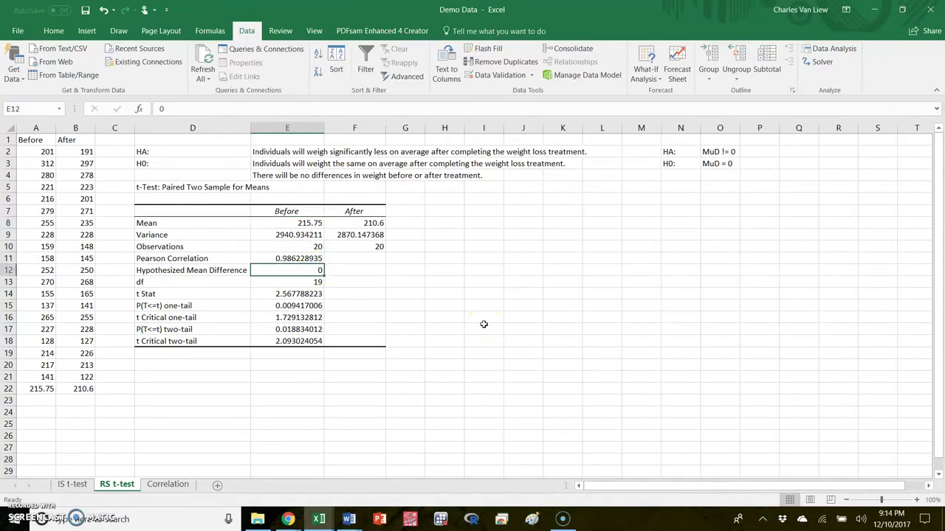
left_click(311, 292)
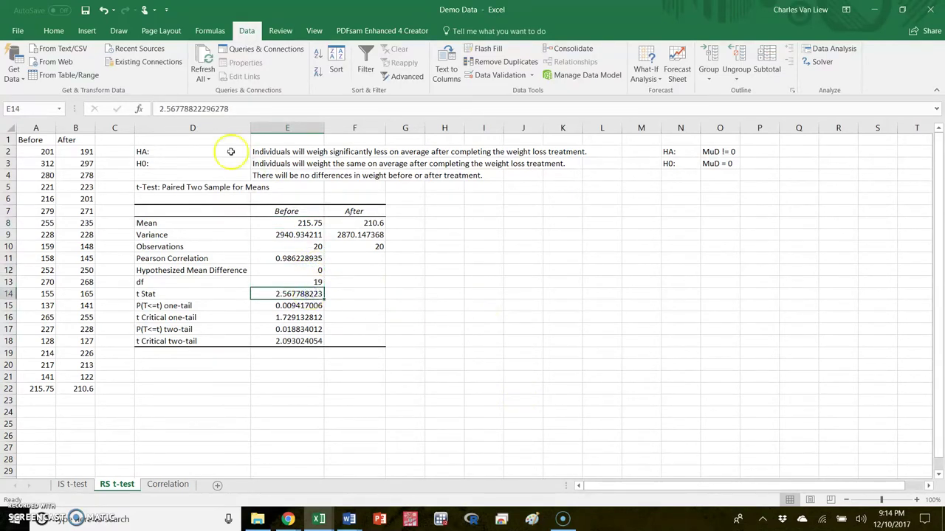
left_click(53, 31)
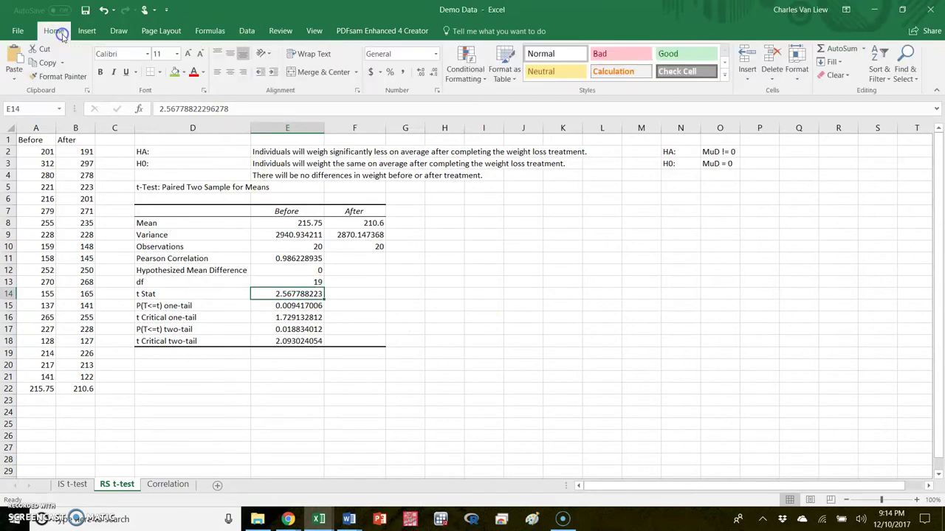
Step: Fill the t Stat, one-tail and two-tail p-value cells yellow
left_click(184, 73)
left_click(203, 164)
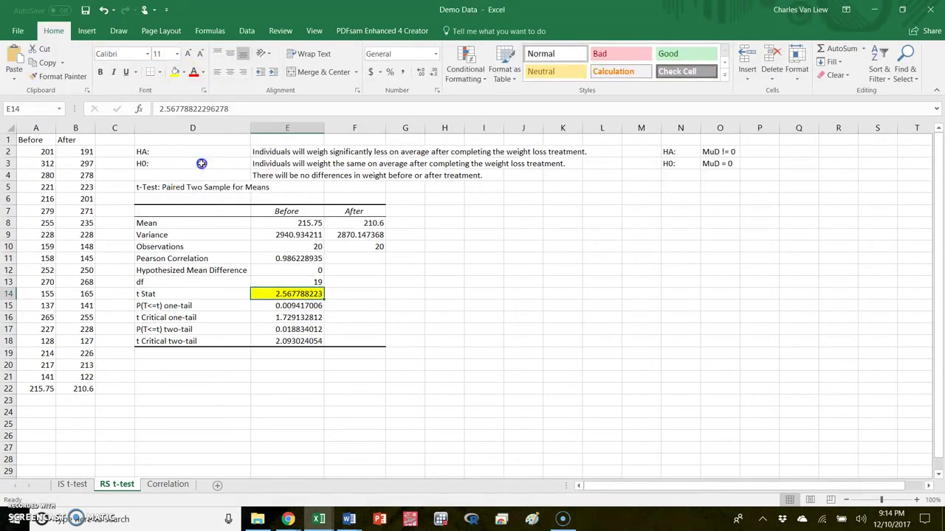
left_click(286, 308)
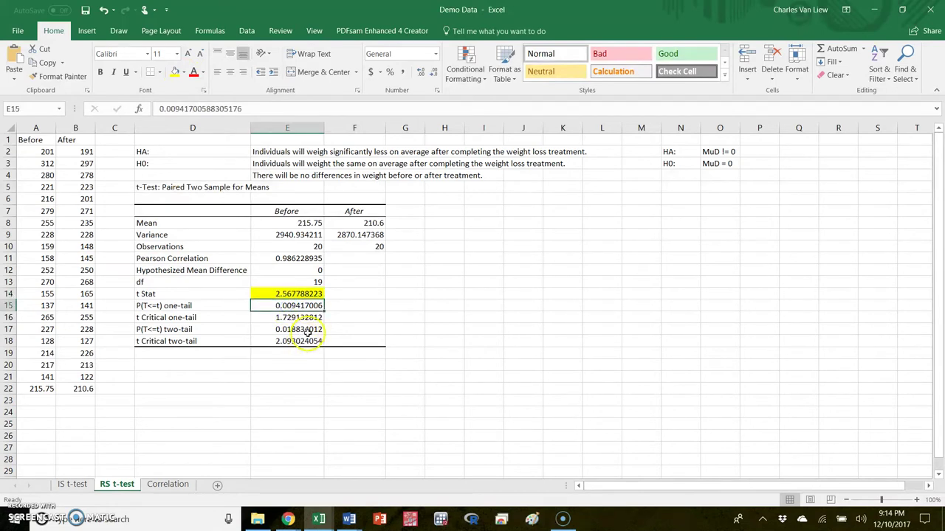
left_click(309, 330, "ctrl")
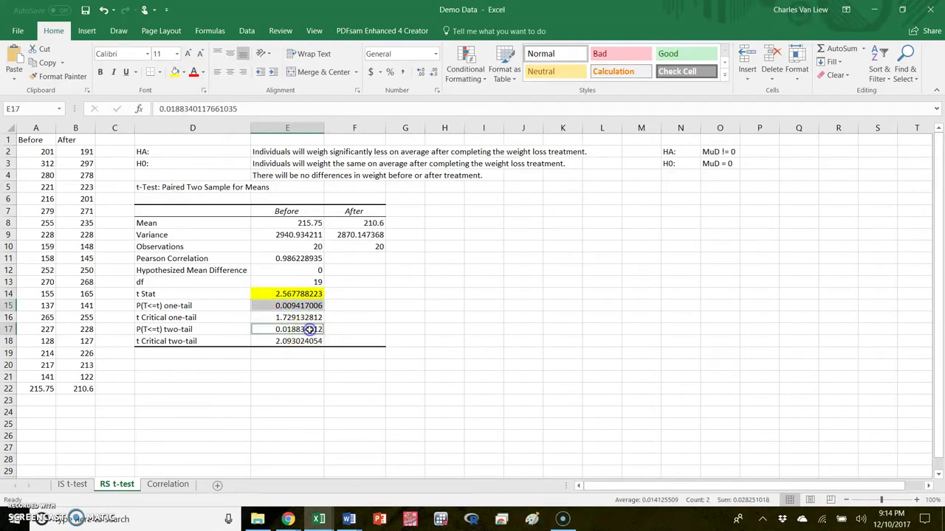
left_click(177, 72)
Step: Write <-SIGNIFICANCE in F17 beside the two-tail p-value
left_click(361, 326)
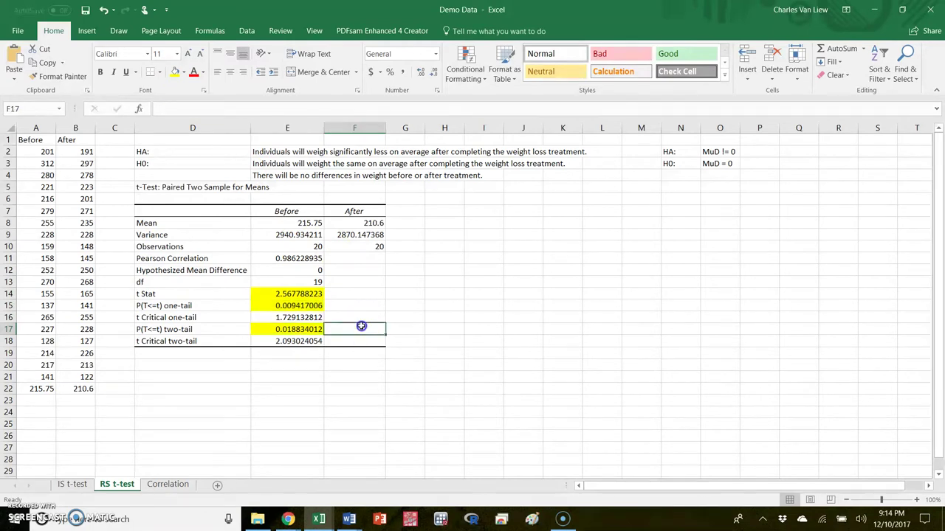
type("<-SIGNIFICANCE")
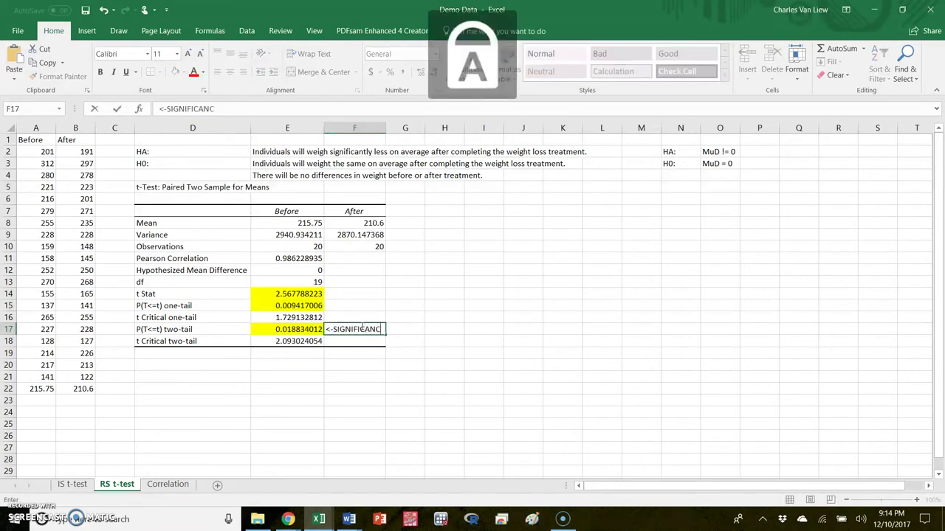
key("Tab")
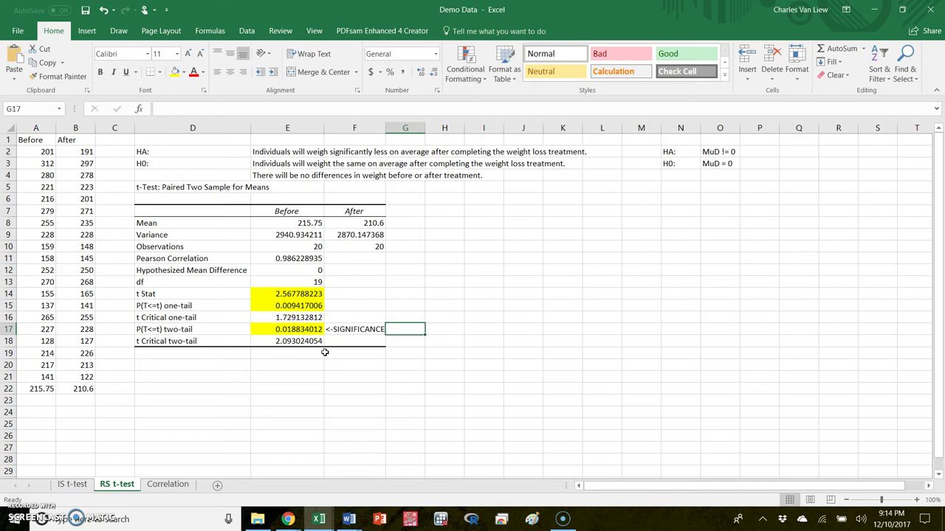
Step: Add the notes 'Statistically significant' in G17 and 'Reject the null hypothesis' in G18
type("Statisti")
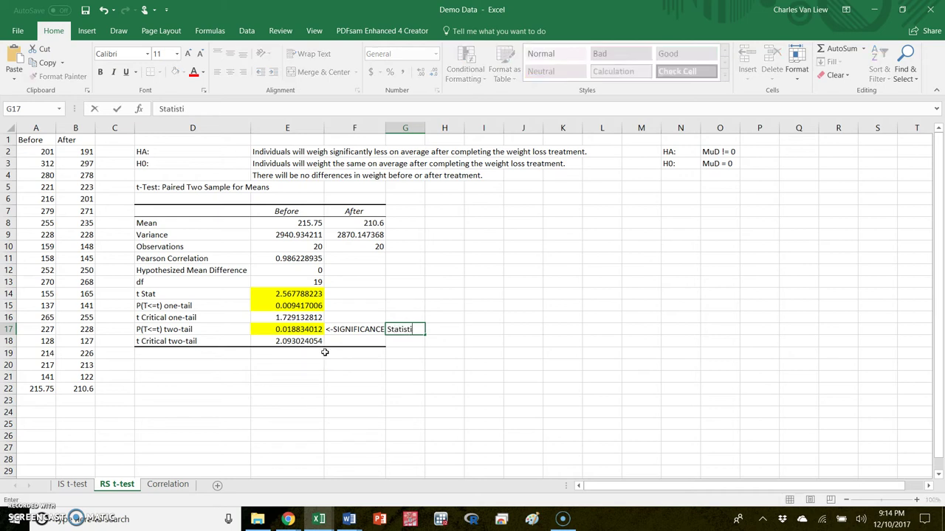
type("cally significant")
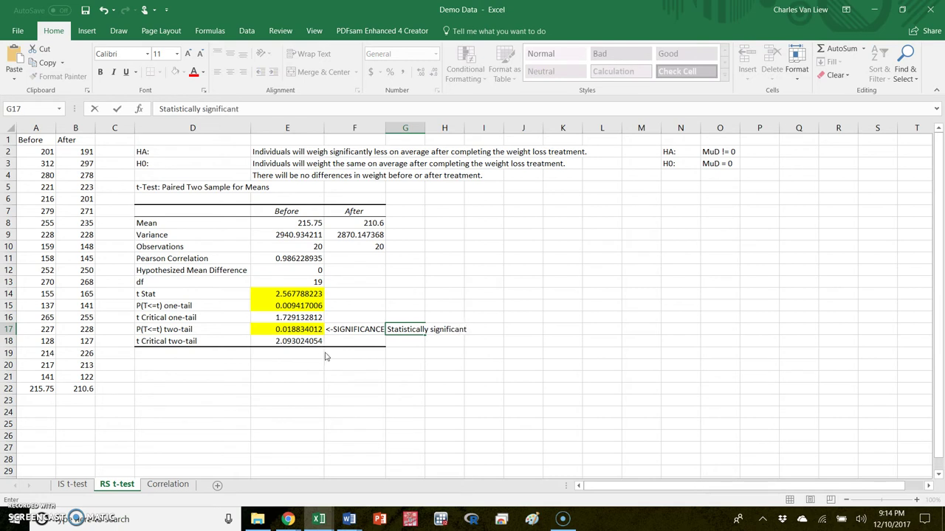
key("Return")
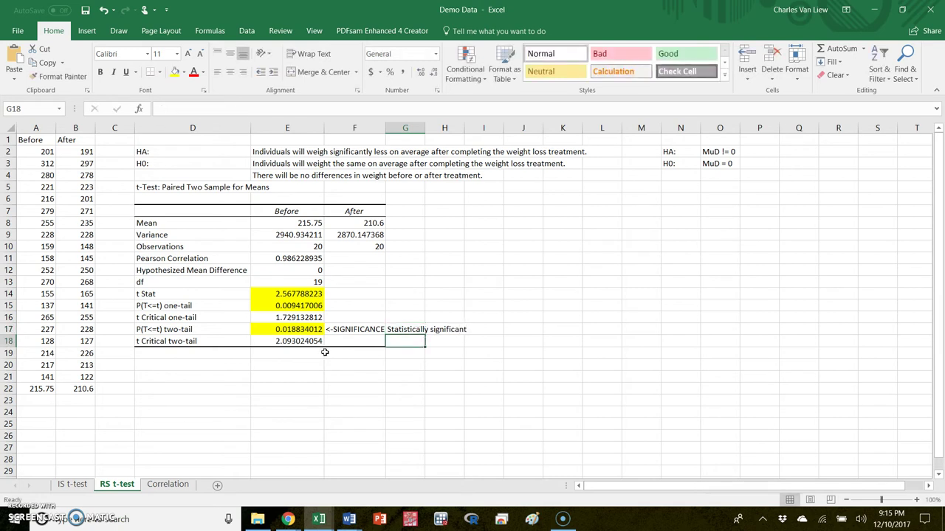
type("R")
type("eject the")
type(" null hypotehsi")
key("BackSpace")
key("BackSpace")
key("BackSpace")
key("BackSpace")
type("hes")
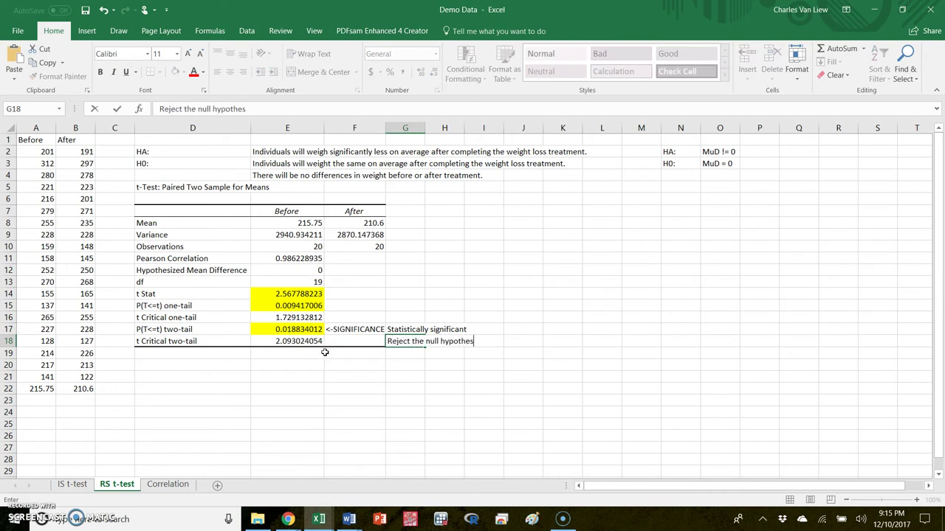
left_click(388, 354)
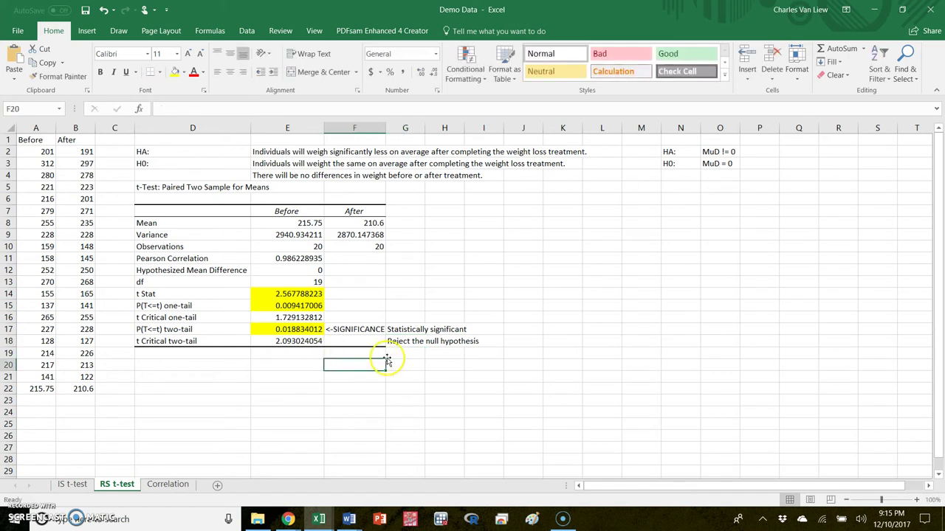
Step: Review the Before and After means and the two-tail p-value, then select G19
left_click(353, 223)
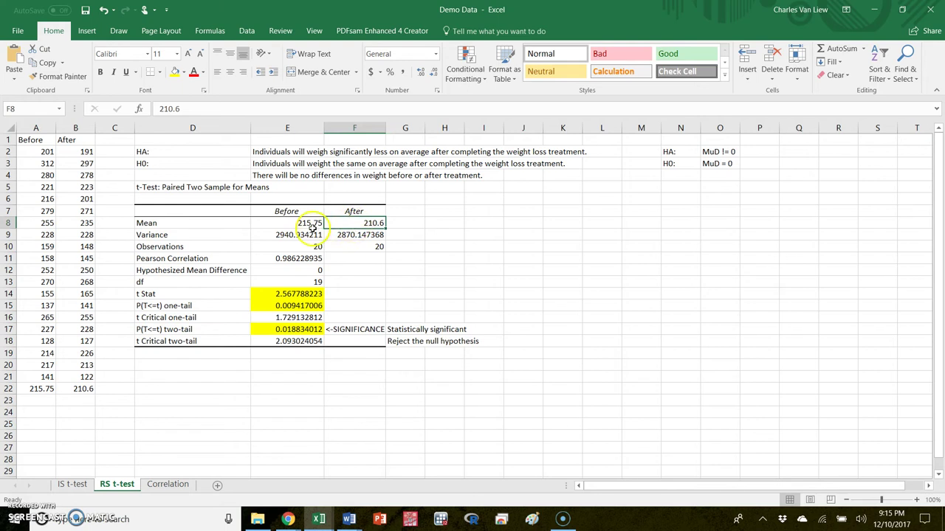
left_click(293, 332)
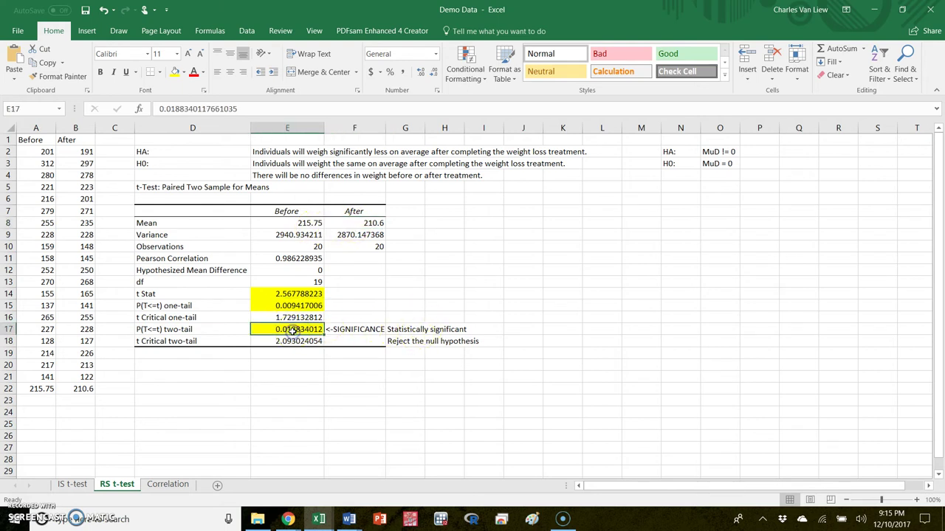
left_click(379, 224)
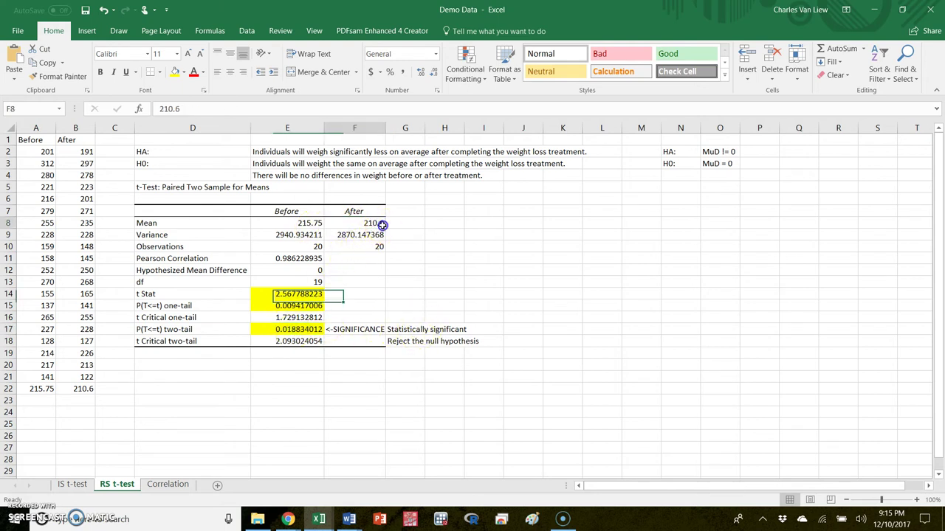
left_click(315, 223)
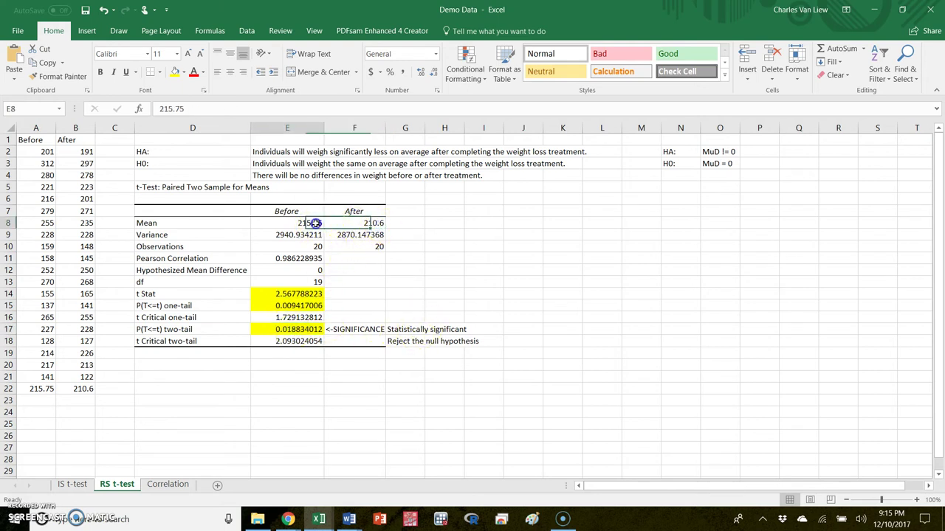
left_click(399, 353)
Step: In row 19, write the APA conclusion citing After M = 210.6 and Before M = 215.75
type("Th")
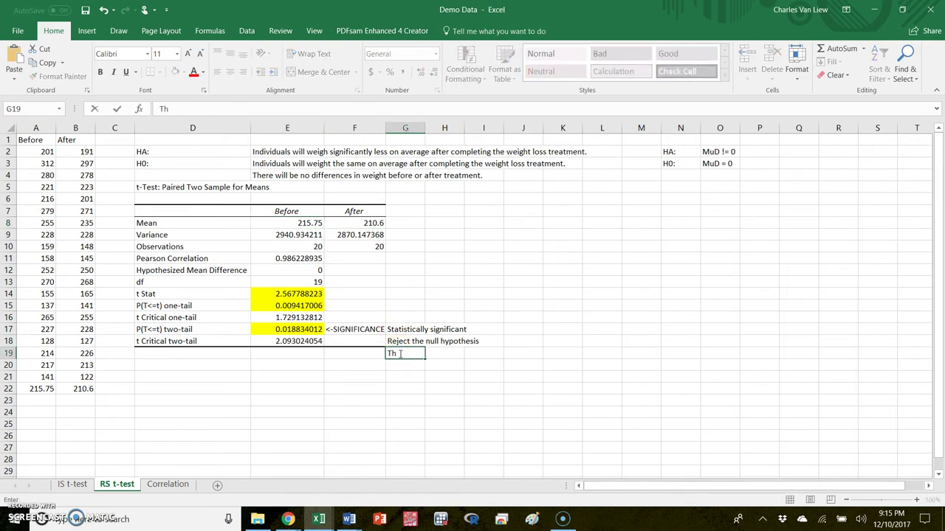
type("Individiauslls weighted")
key("BackSpace")
key("BackSpace")
key("BackSpace")
type("ed significantly less (")
key("BackSpace")
type("after treatment (")
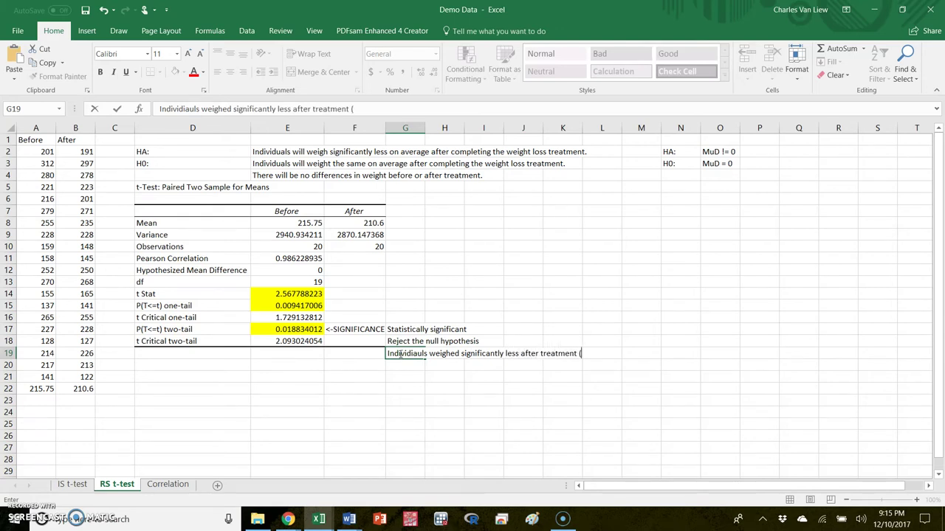
type("M")
type("= 210.6) than they did ")
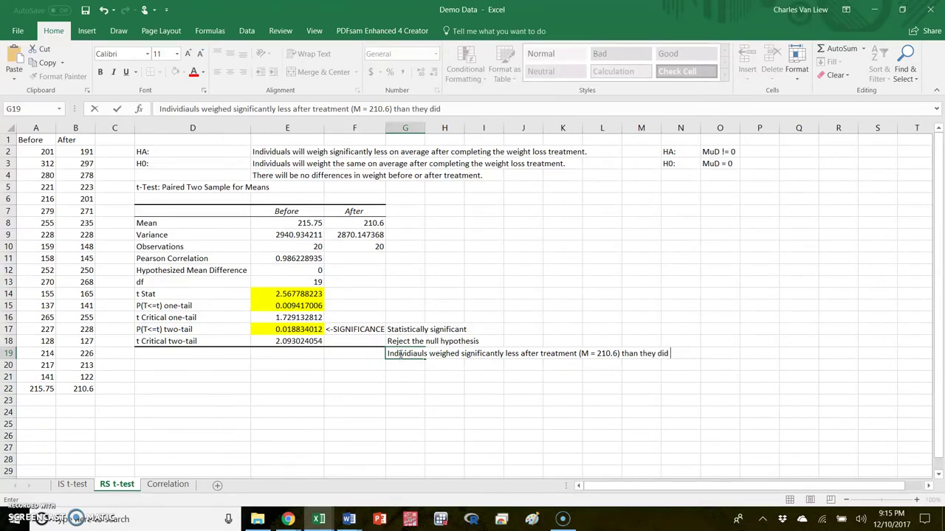
type("before treatment (")
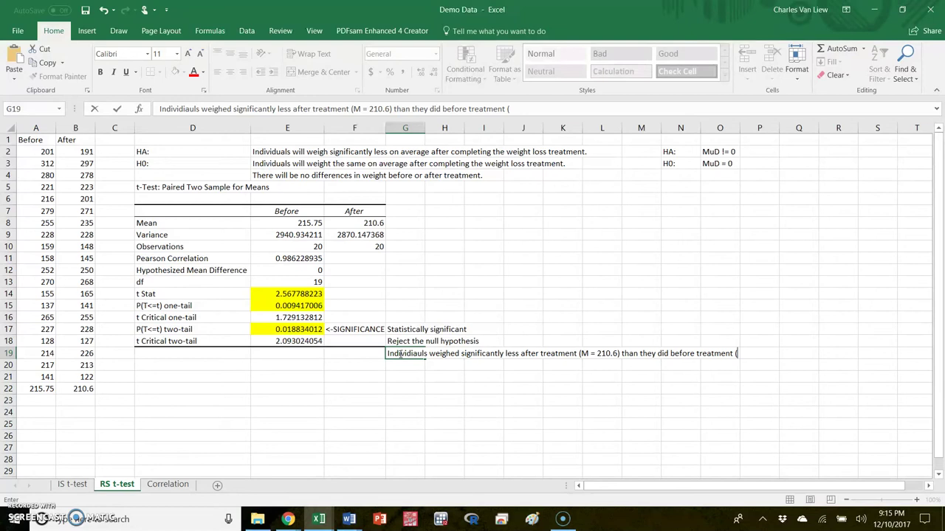
type("M = 215.75).")
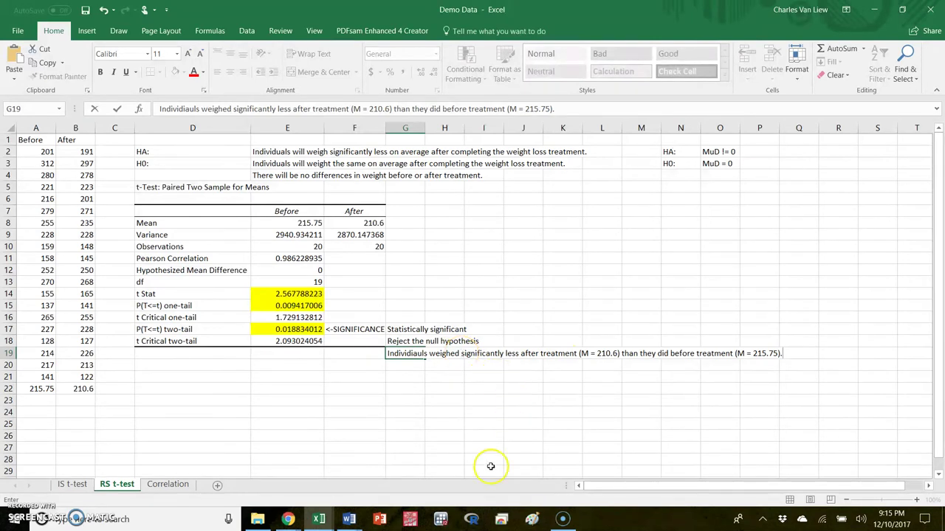
key("Tab")
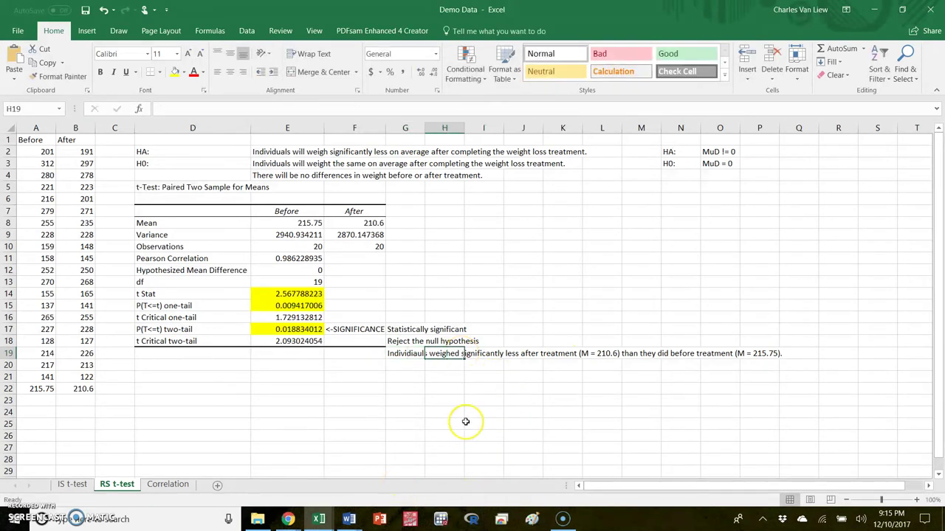
left_click(420, 401)
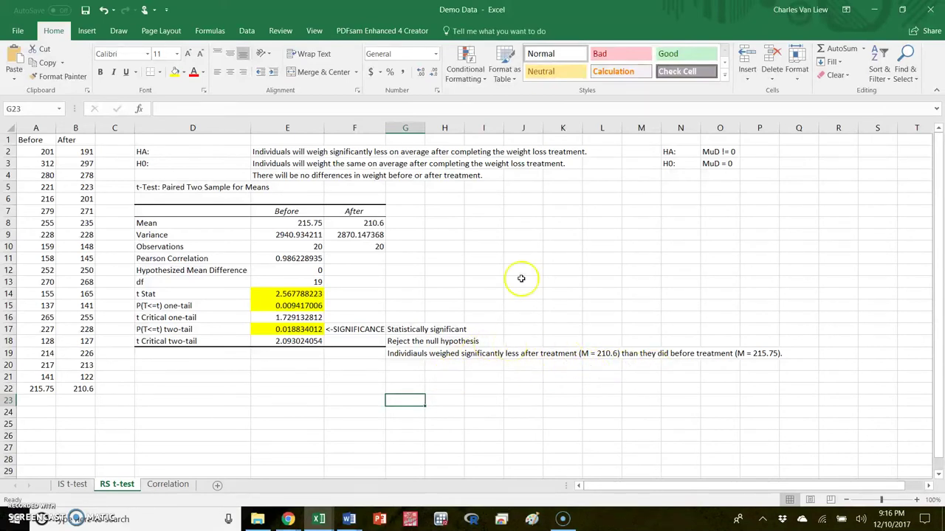
Step: Review the hypothesis wording and the one- and two-tail p-values, then select D21
left_click(373, 152)
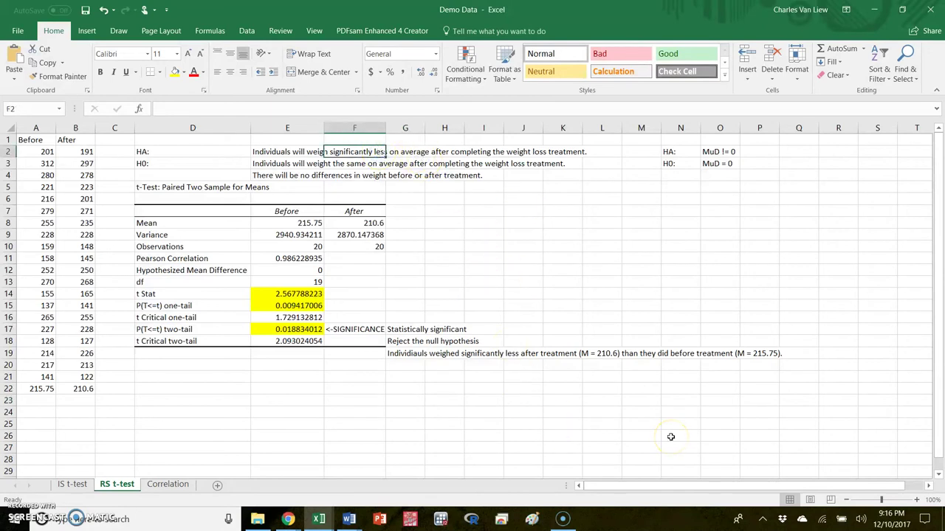
left_click(286, 331)
left_click(301, 305)
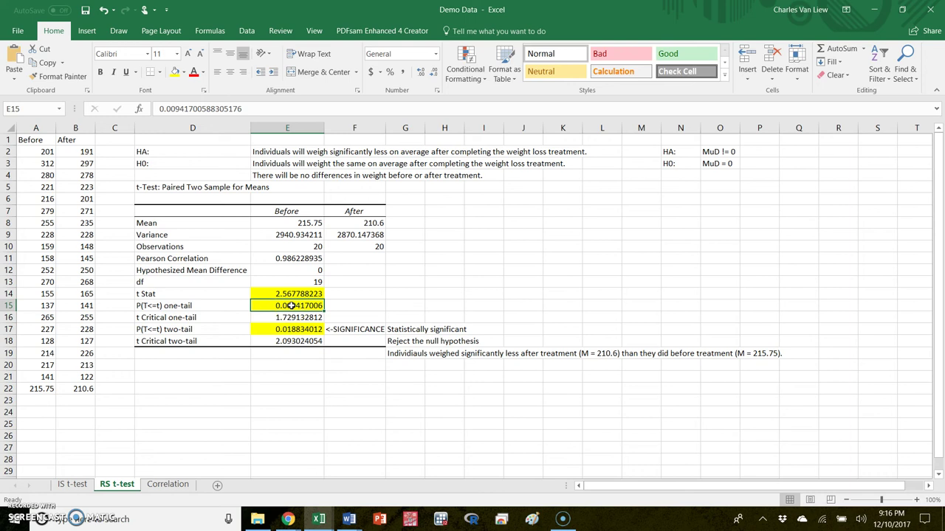
left_click(342, 369)
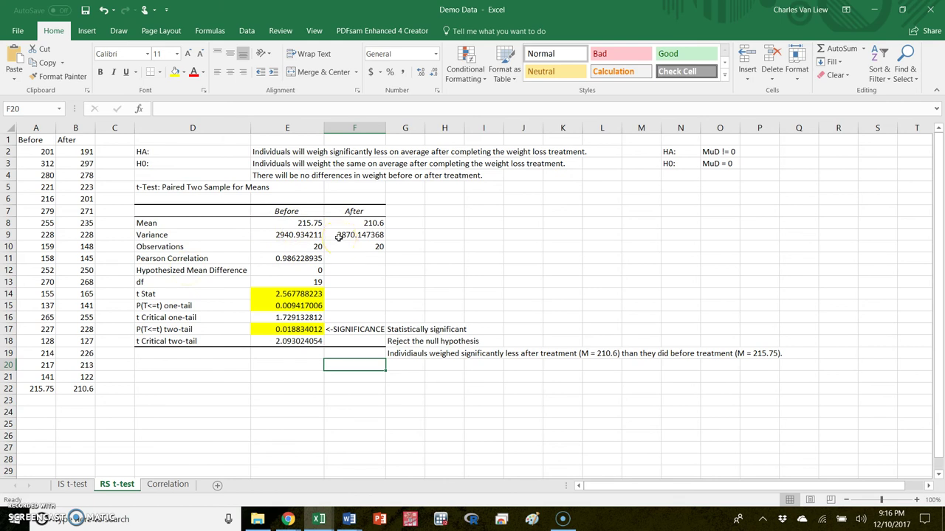
left_click(191, 375)
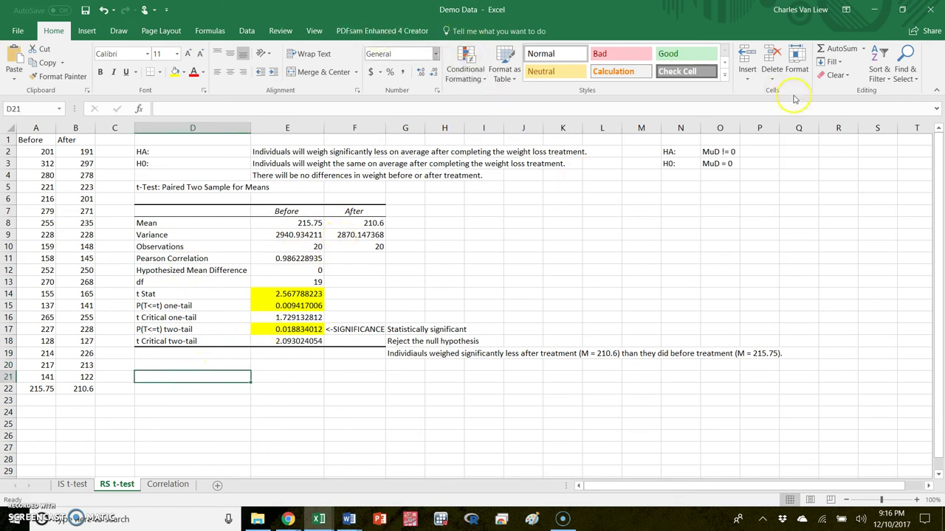
left_click(246, 30)
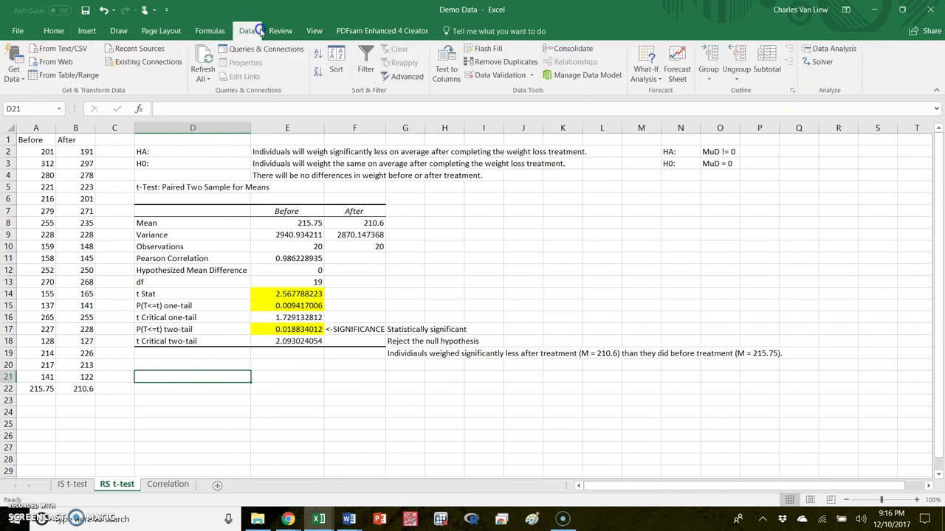
Step: Run Descriptive Statistics on the Before weights A2:A21, outputting to cell D20
left_click(840, 51)
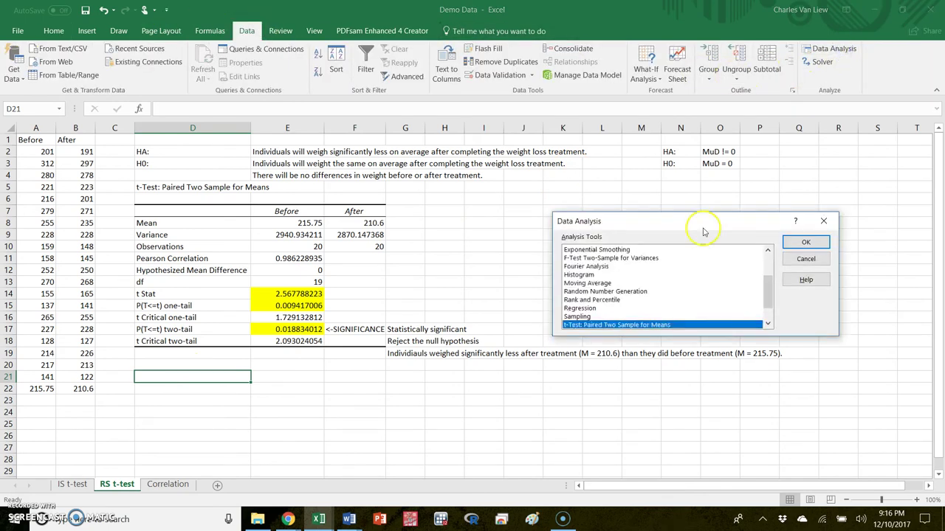
left_click_drag(768, 289, 768, 258)
double_click(598, 292)
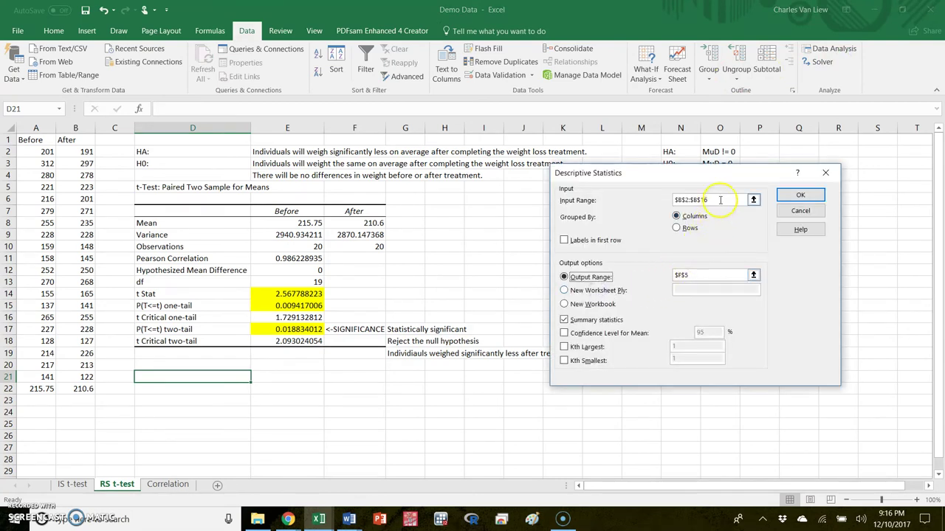
left_click(653, 200)
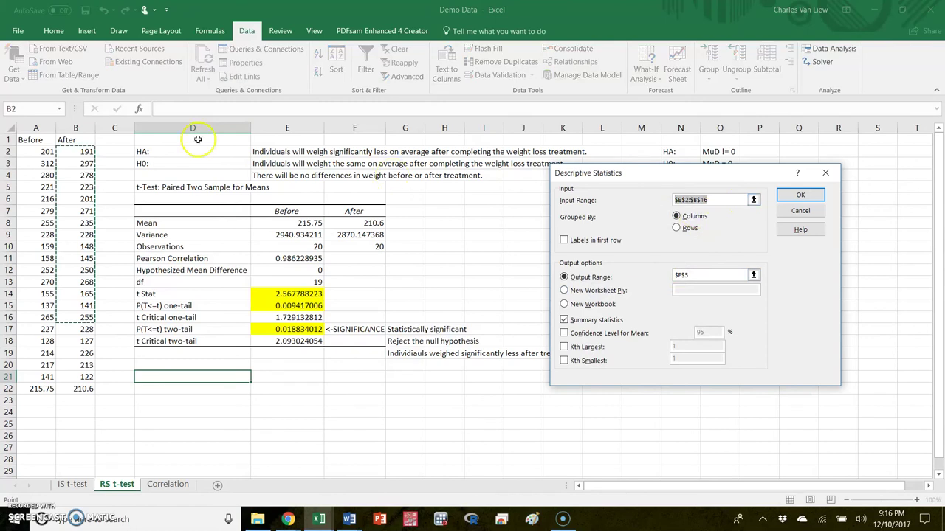
left_click_drag(33, 151, 26, 371)
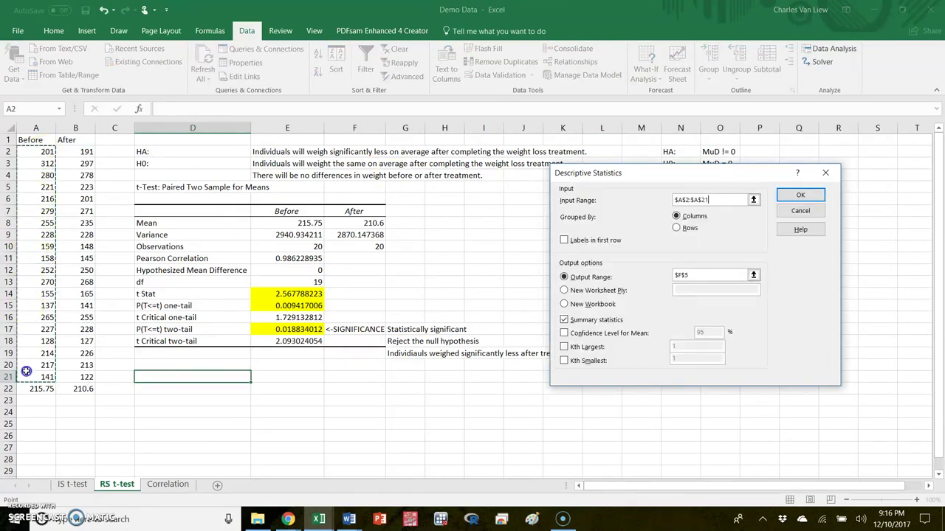
left_click(699, 274)
double_click(700, 274)
key("BackSpace")
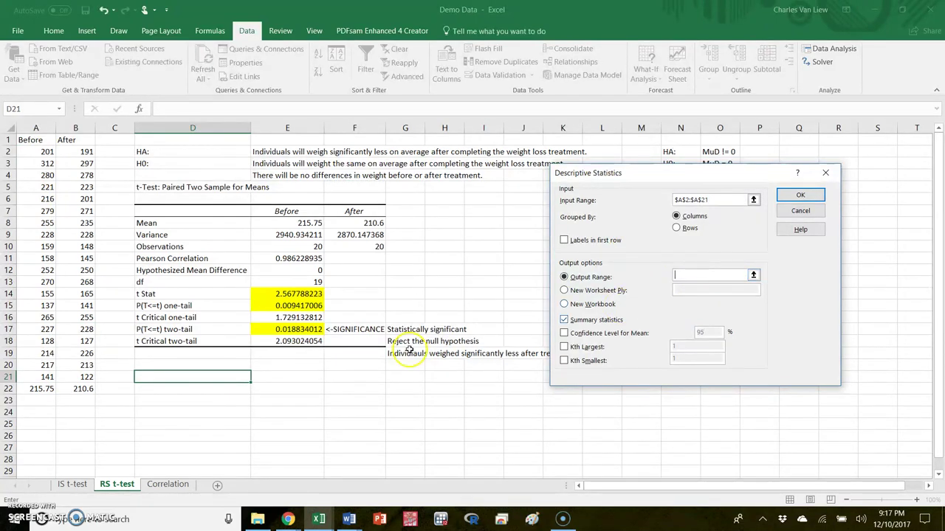
left_click(192, 364)
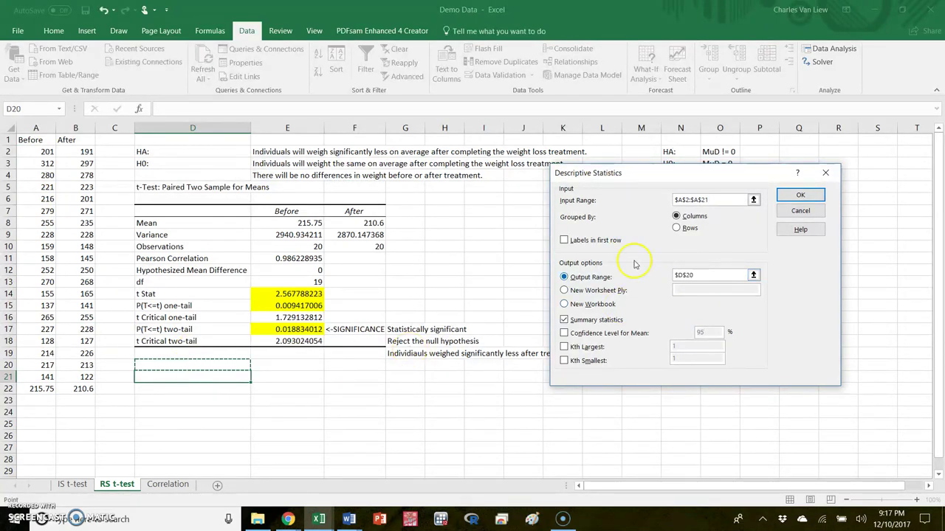
left_click(800, 195)
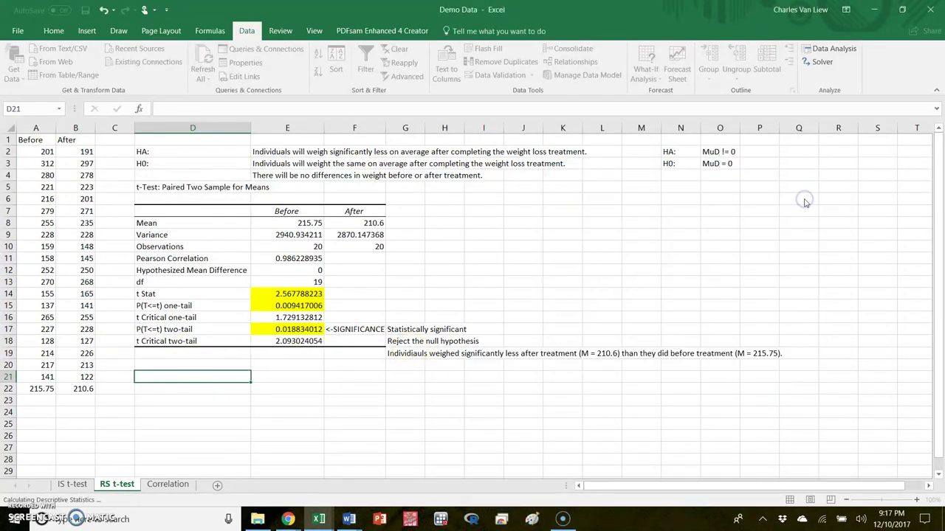
Step: Rename the Column1 header in D20 to 'Before'
left_click(237, 305)
type("Be")
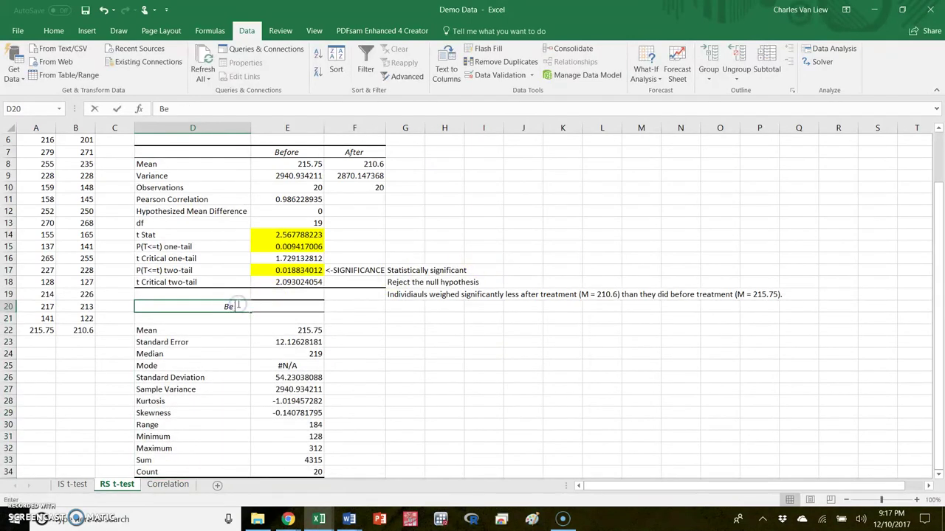
type("fore")
key("Tab")
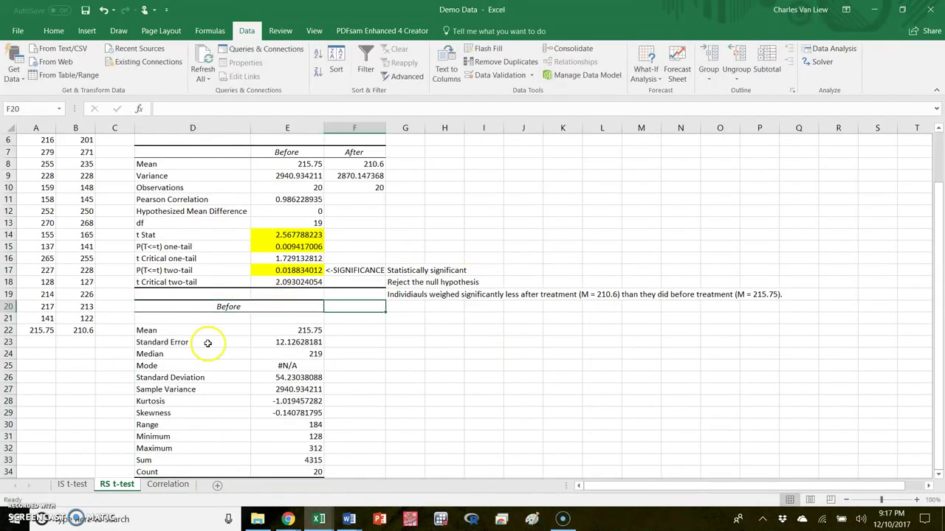
Step: Run Descriptive Statistics on the After weights column, outputting to cell F20
left_click(828, 49)
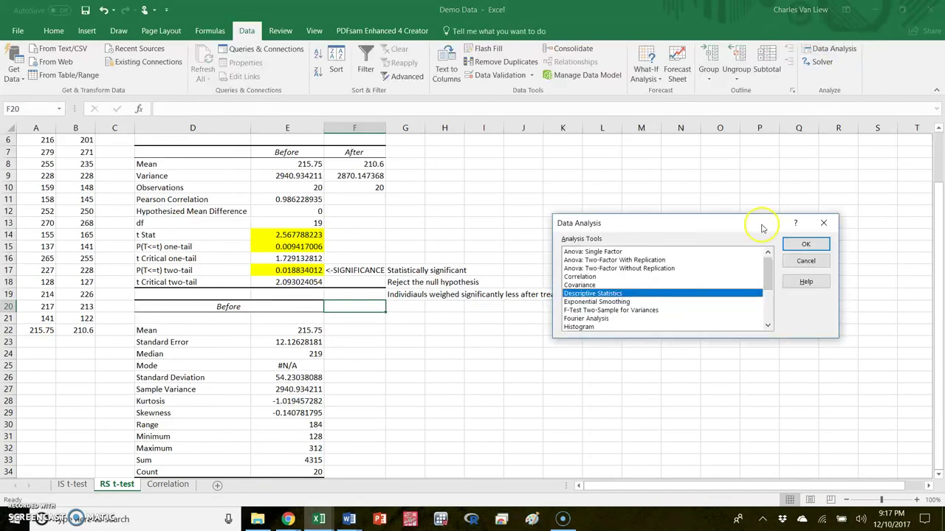
left_click(816, 245)
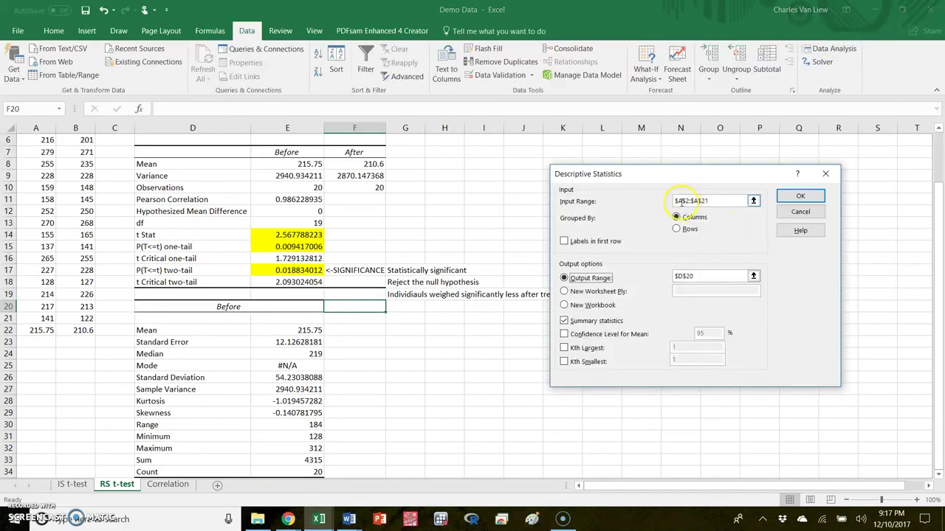
left_click(681, 201)
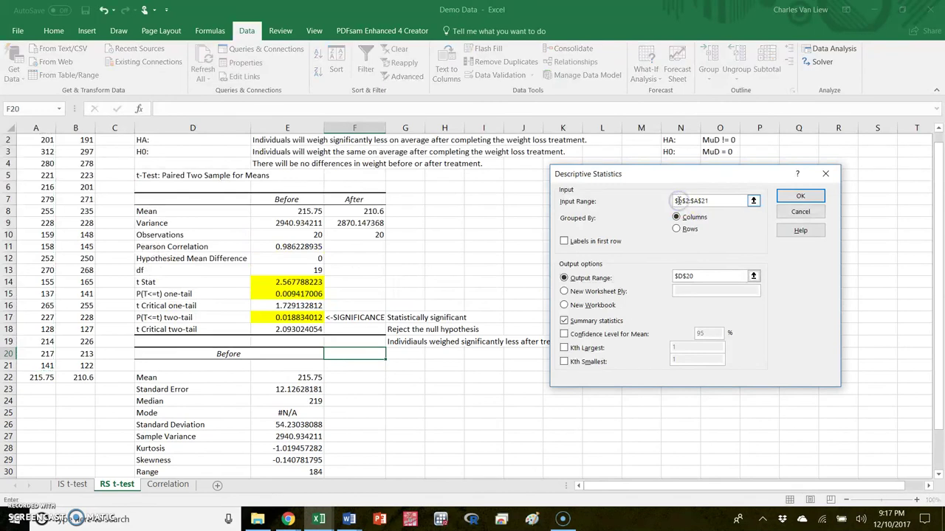
left_click(694, 199)
left_click(683, 276)
key("Delete")
type("f")
left_click(798, 198)
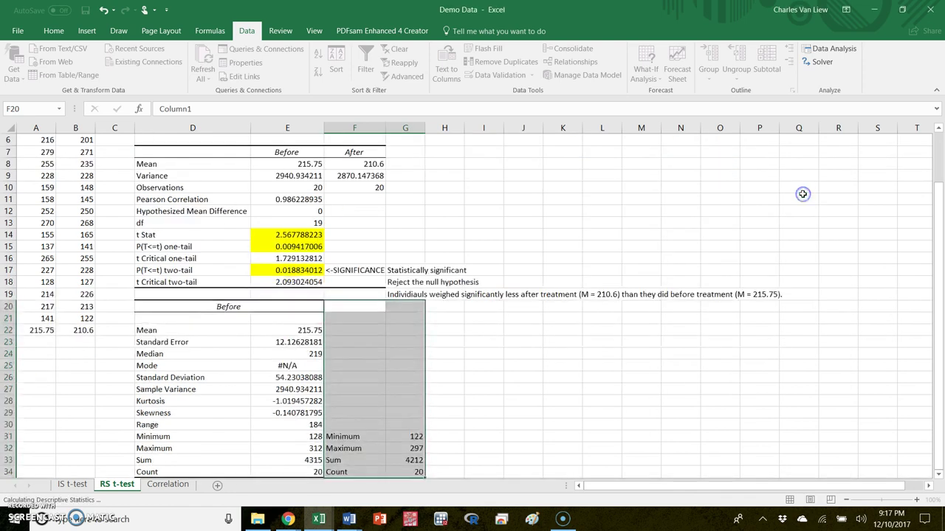
Step: Rename the Column1 header in F20 to 'After'
left_click(377, 307)
type("After")
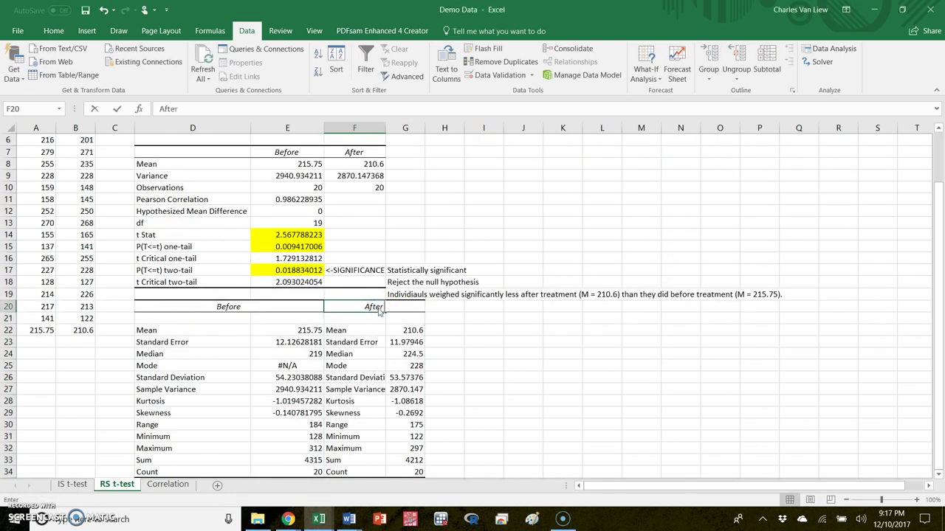
key("Tab")
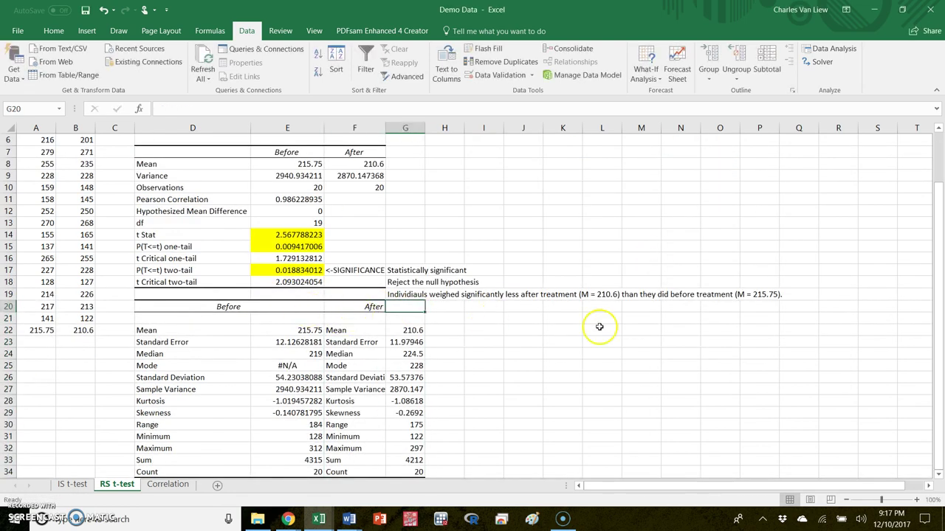
left_click(314, 330)
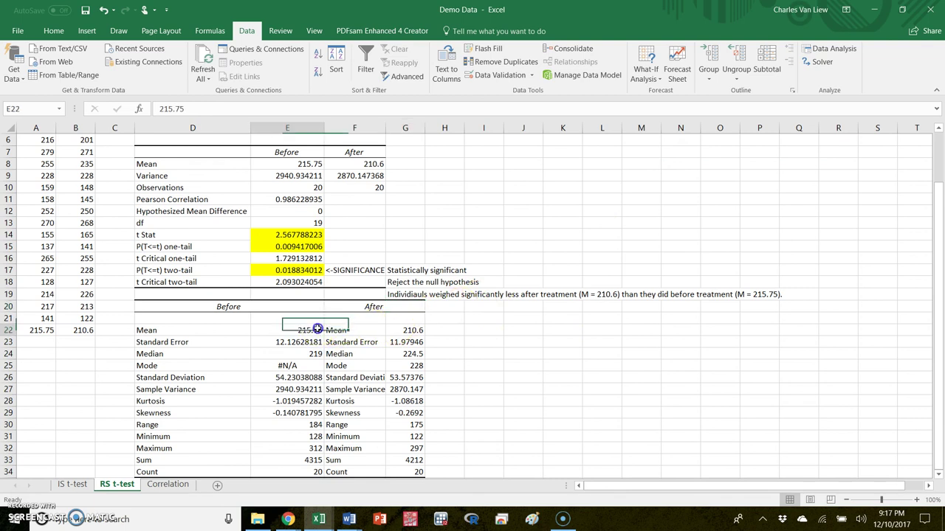
left_click(404, 330)
left_click(313, 354)
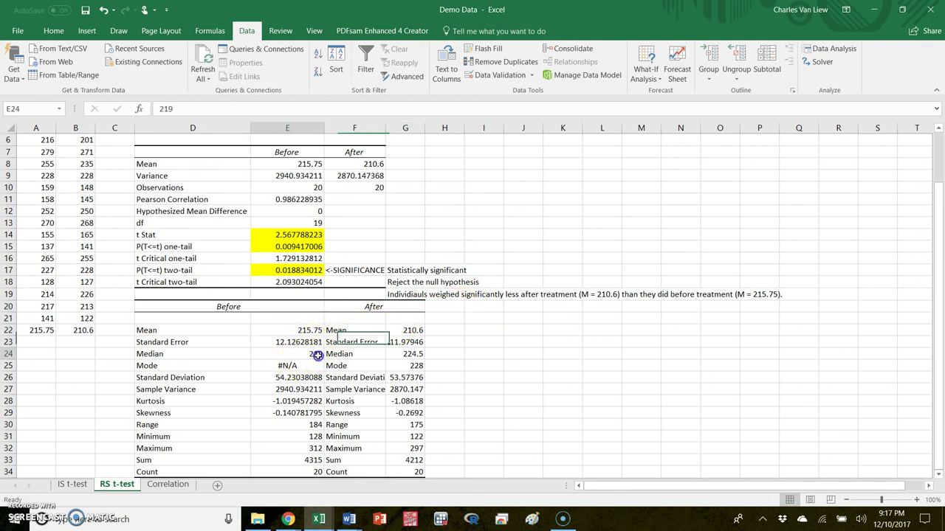
left_click(315, 377)
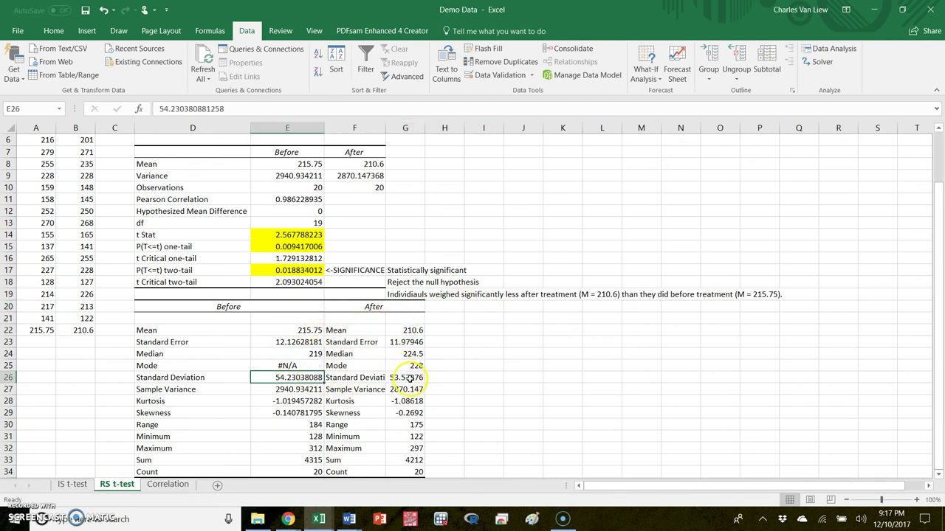
left_click(406, 377)
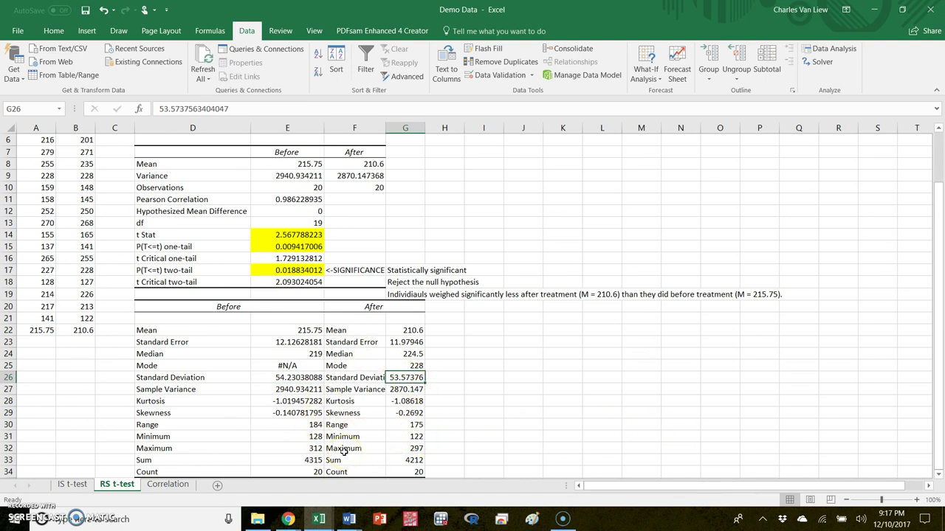
scroll(921, 205, "up", 1)
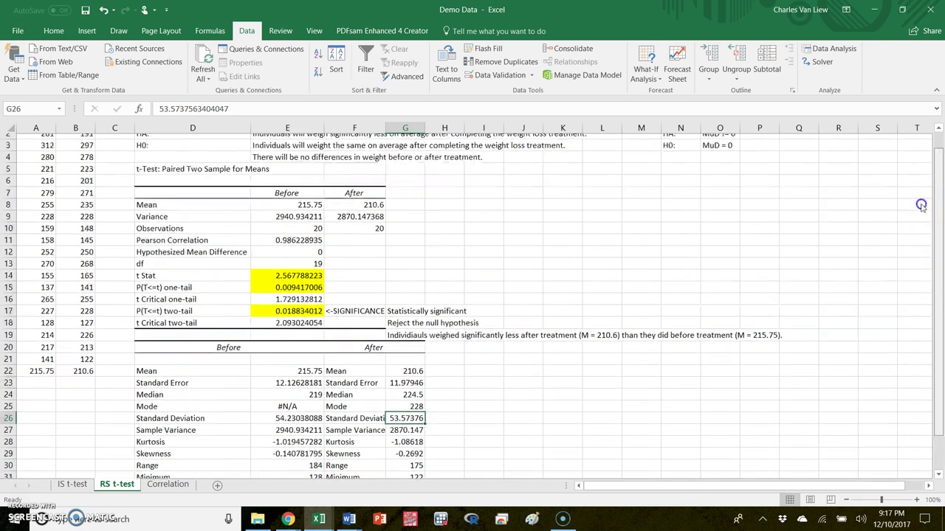
scroll(921, 205, "up", 1)
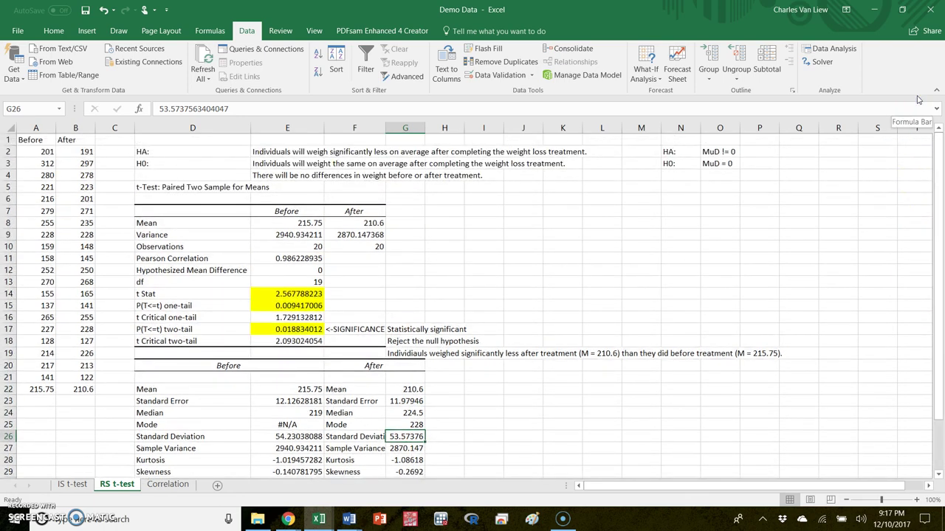